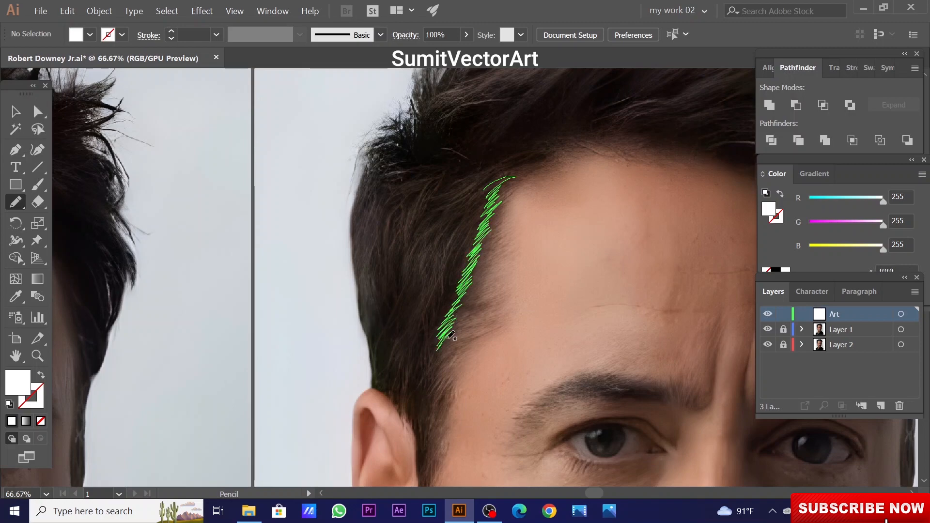
Step: Continue the Pencil outline with short jagged hair strokes down the left temple, around the sideburn tip and up to the ear
drag(440, 360, 445, 368)
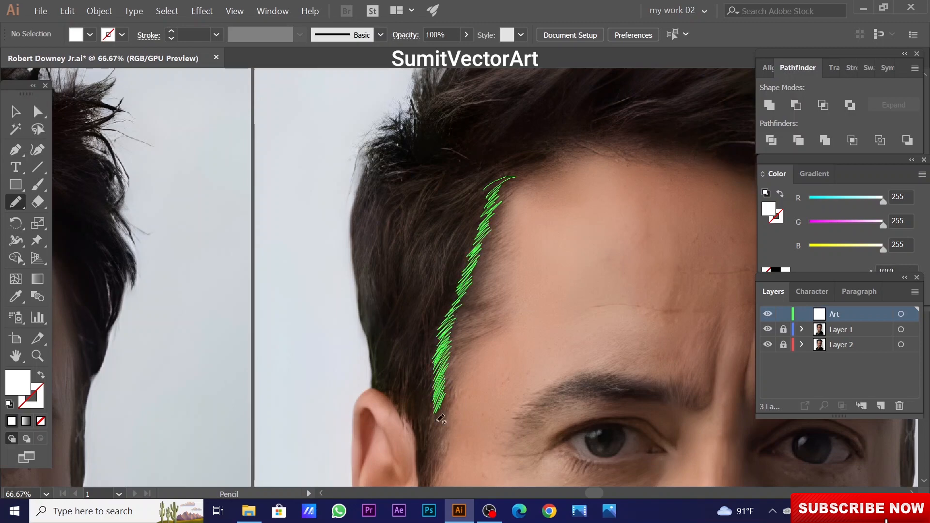
drag(437, 422, 435, 438)
drag(479, 416, 511, 275)
drag(470, 296, 470, 314)
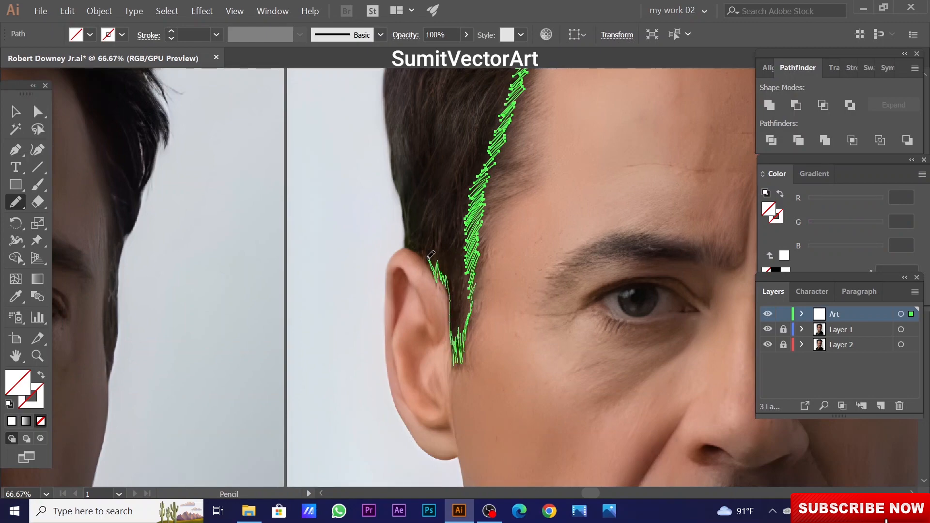
drag(428, 259, 428, 258)
Step: Trace the hair edge over the top of the ear and start up the outer left side of the head
key(ctrl+equal)
key(ctrl+equal)
drag(494, 461, 536, 349)
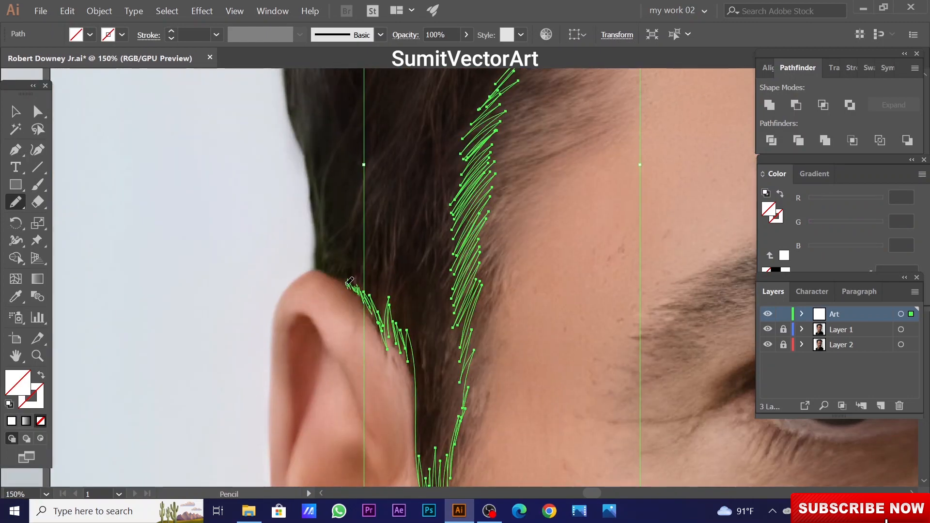
drag(314, 207, 306, 160)
key(ctrl+minus)
key(ctrl+minus)
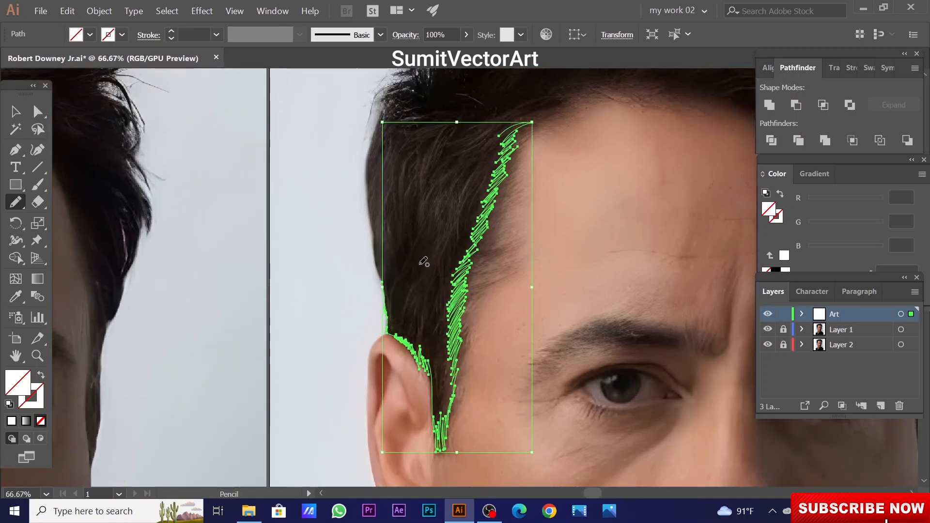
Step: Trace the outer left side of the hair up to the first spiky tuft on top, following individual strands
drag(383, 285, 370, 182)
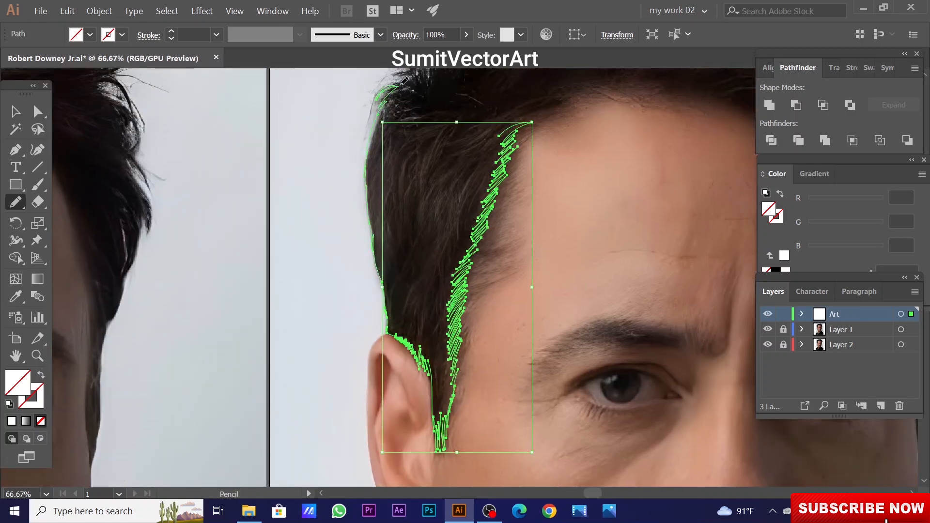
drag(401, 85, 406, 82)
mouse_move(405, 83)
mouse_down()
mouse_move(392, 192)
mouse_move(423, 182)
mouse_up()
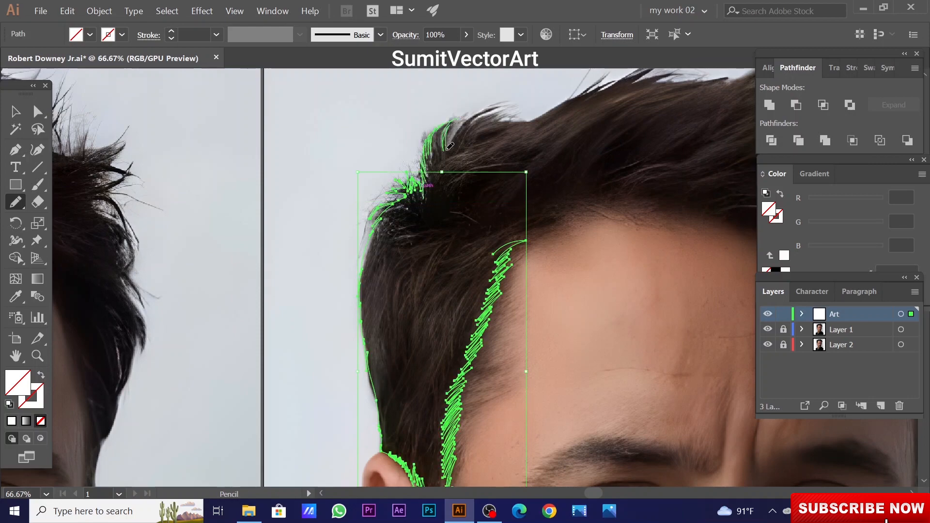
drag(473, 125, 493, 111)
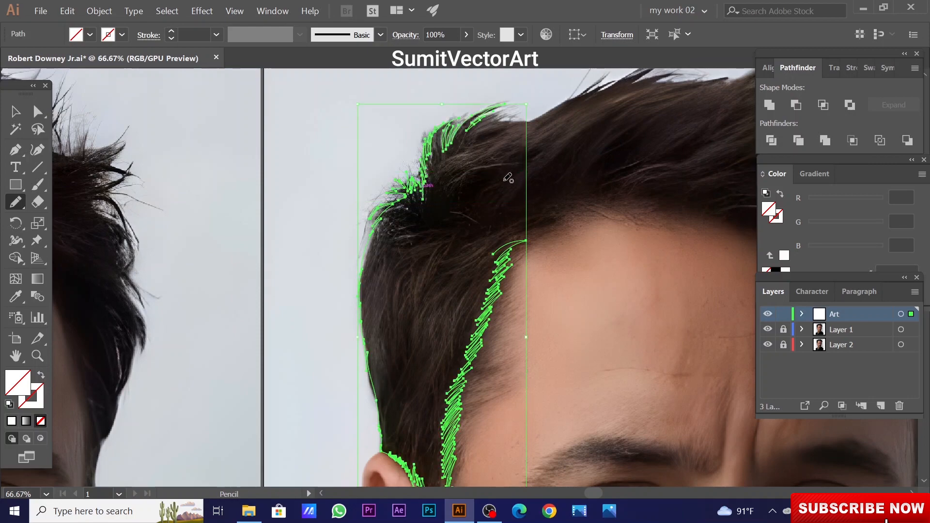
Step: Outline the upper left tuft and the top ridge of the hair, including the loose strands sweeping off it
key(ctrl+plus)
key(ctrl+plus)
drag(489, 296, 391, 273)
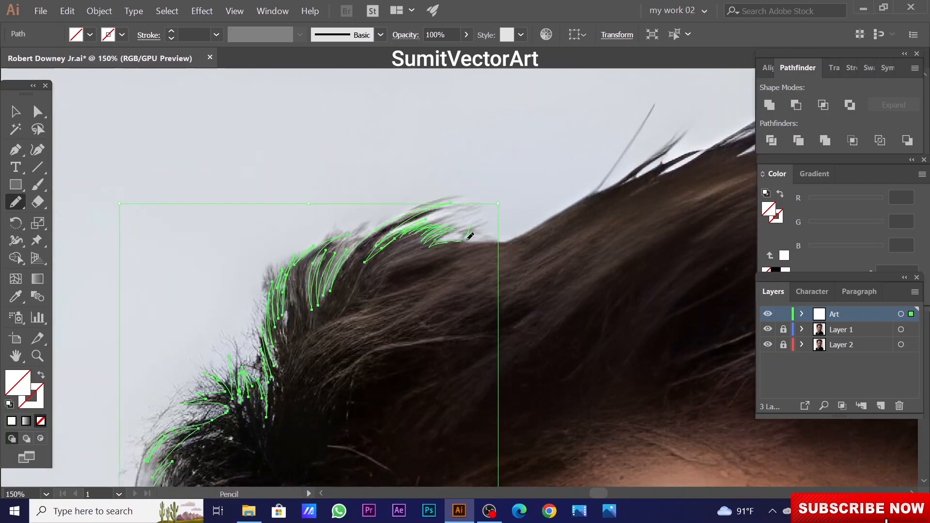
drag(513, 236, 361, 297)
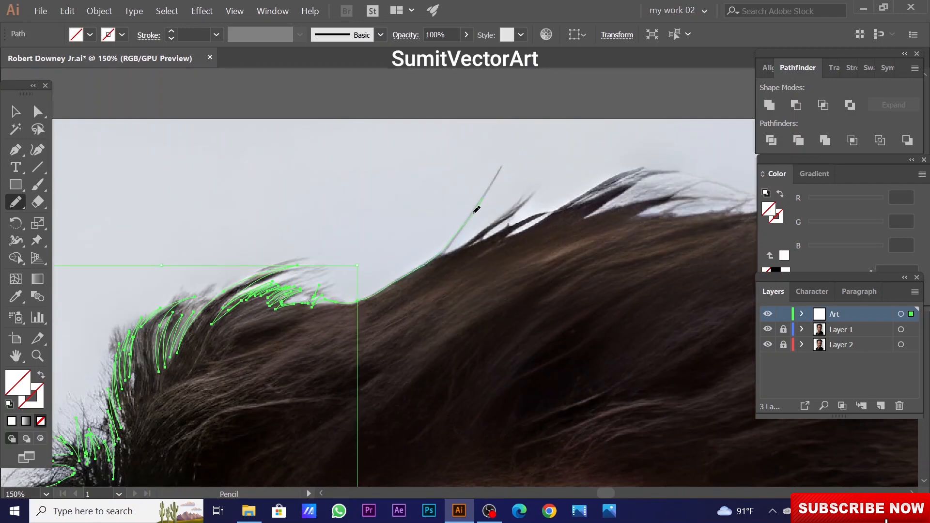
mouse_move(560, 212)
mouse_down()
mouse_move(593, 186)
mouse_move(388, 170)
mouse_up()
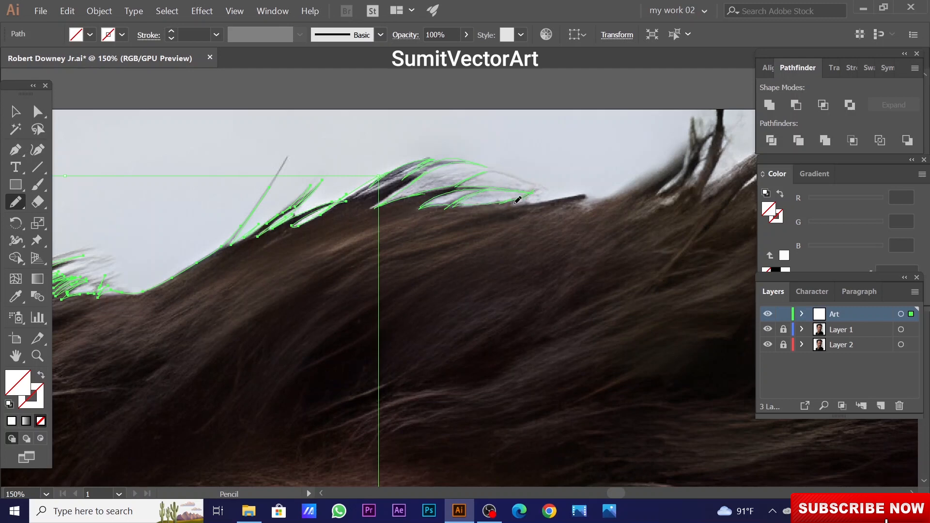
Step: Outline the spiky tufts at the hair's upper right, following each protruding strand down to the side of the head
mouse_move(583, 193)
mouse_down()
mouse_move(633, 180)
mouse_move(383, 181)
mouse_up()
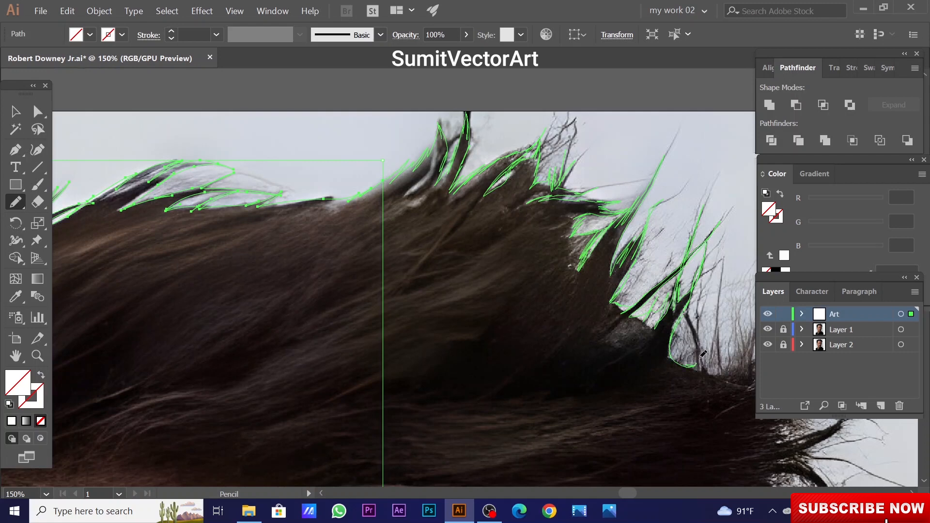
drag(739, 367, 739, 367)
key(space)
drag(474, 383, 215, 344)
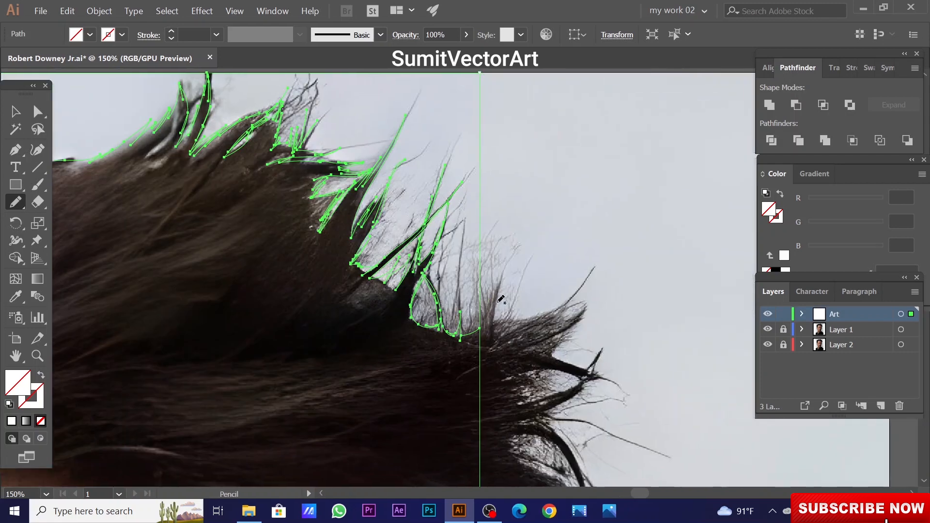
mouse_move(482, 301)
mouse_down()
mouse_move(502, 284)
mouse_move(514, 303)
mouse_move(507, 325)
mouse_move(534, 320)
mouse_move(588, 275)
mouse_move(563, 327)
mouse_up()
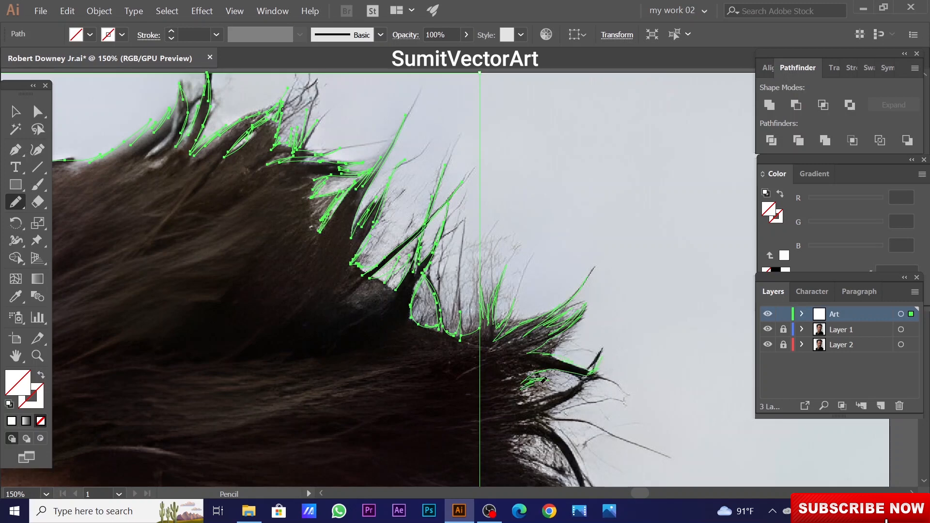
drag(575, 394, 604, 423)
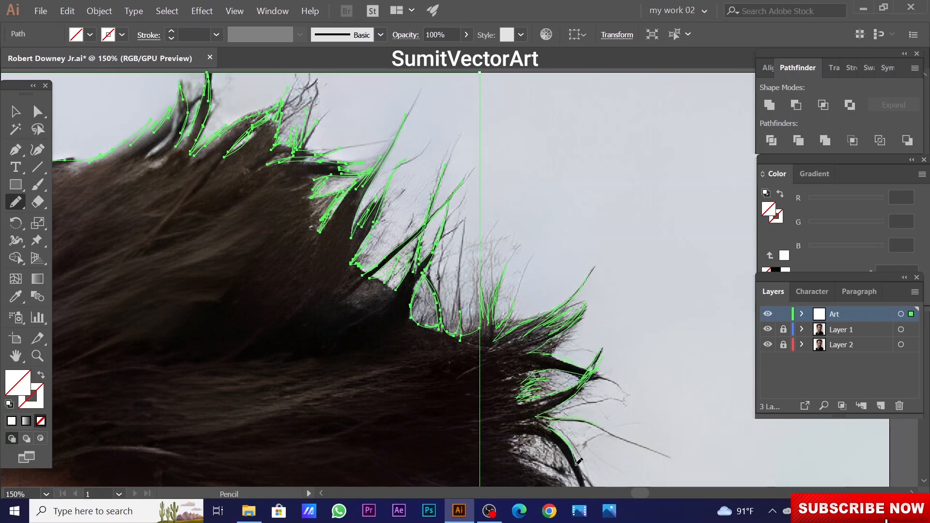
drag(577, 465, 576, 466)
Step: Trace the outer right edge of the hair down past the temple with short strand-shaped strokes
key(ctrl+minus)
key(ctrl+minus)
key(space)
mouse_move(562, 417)
mouse_down()
mouse_move(481, 301)
mouse_move(509, 319)
mouse_up()
mouse_move(459, 263)
mouse_down()
mouse_move(464, 273)
mouse_move(456, 258)
mouse_up()
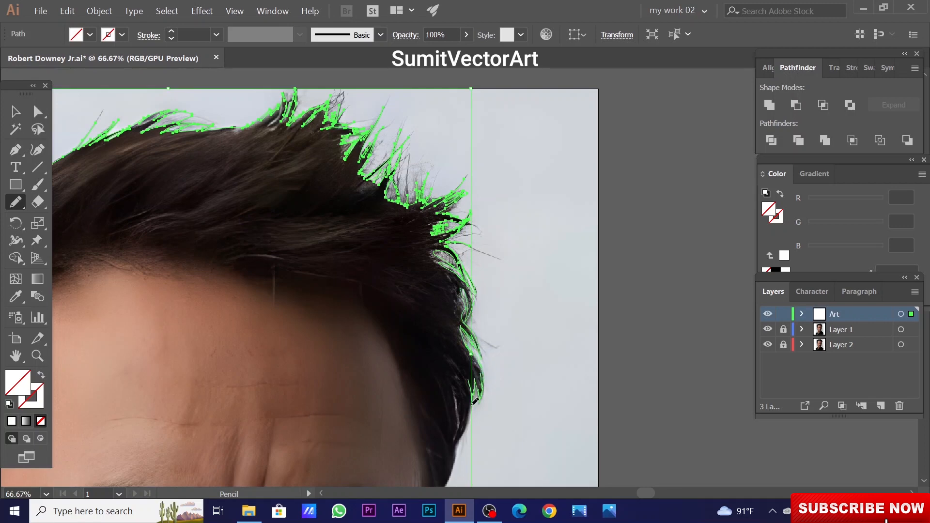
key(space)
drag(476, 400, 588, 277)
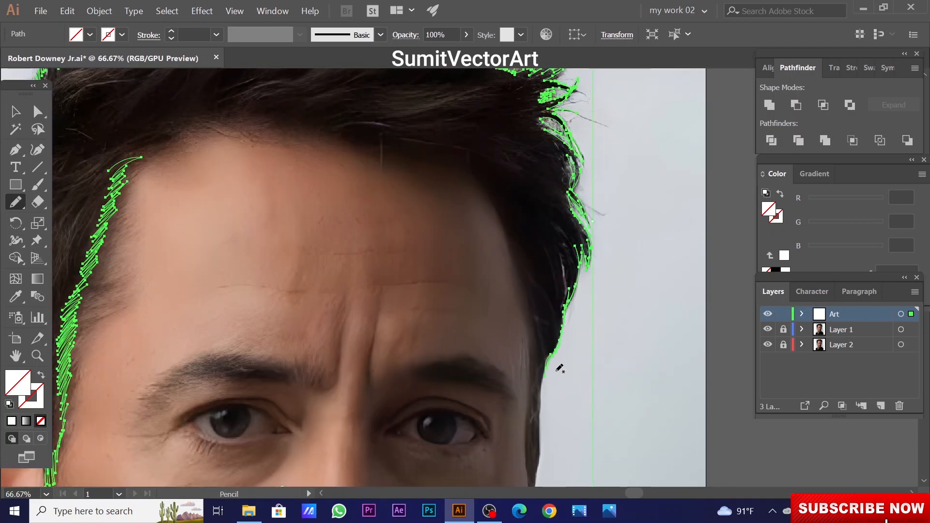
Step: Trace the right sideburn and the forehead hairline back to the left temple to close the hair outline
key(space)
mouse_move(559, 368)
mouse_down()
mouse_move(488, 322)
mouse_move(468, 240)
mouse_move(483, 432)
mouse_move(466, 297)
mouse_move(440, 244)
mouse_move(663, 362)
mouse_up()
key(space)
key(space)
drag(663, 362, 556, 329)
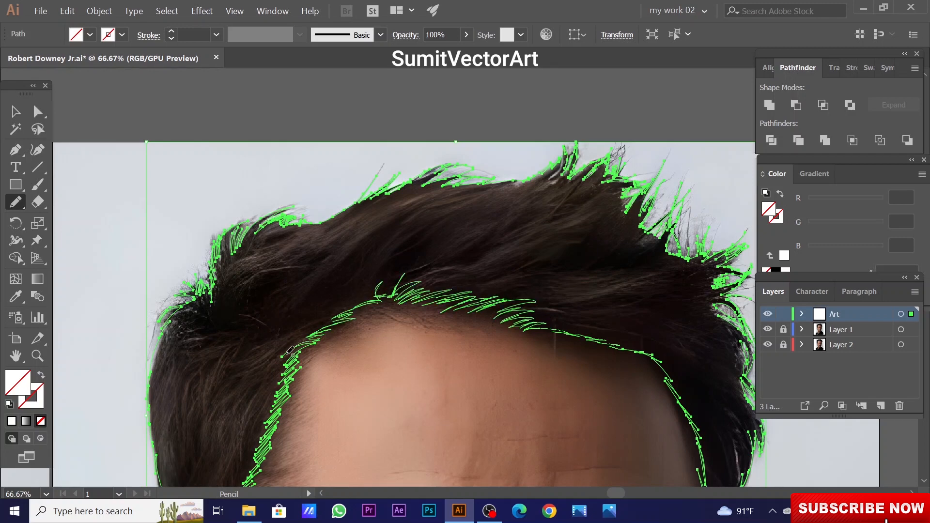
Step: Fill the hair shape with black and hide Layer 1 to check the silhouette on the blank artboard
key(ctrl+minus)
key(ctrl+minus)
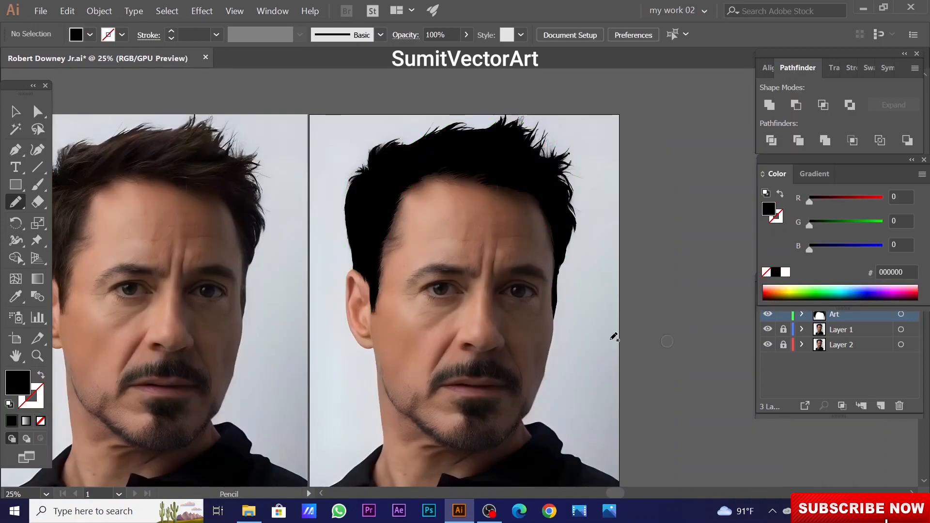
key(ctrl+minus)
key(ctrl+minus)
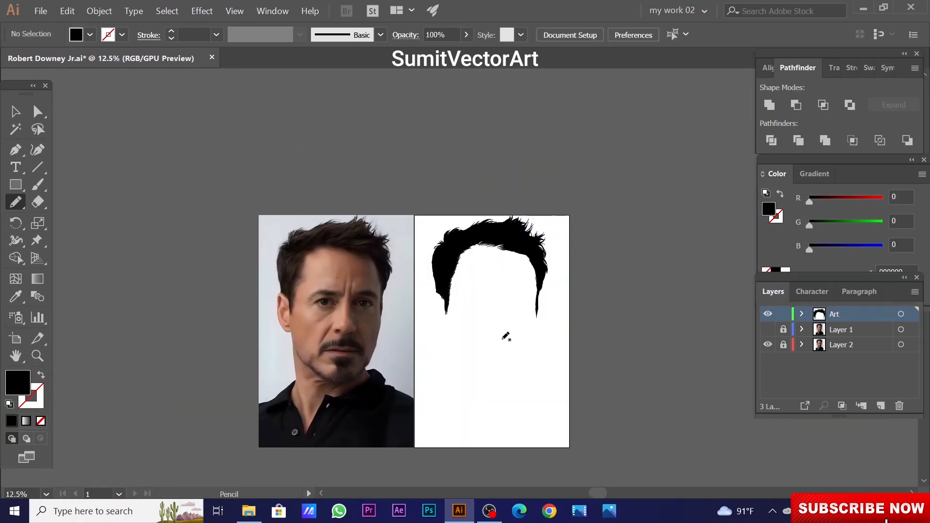
key(ctrl+plus)
key(ctrl+plus)
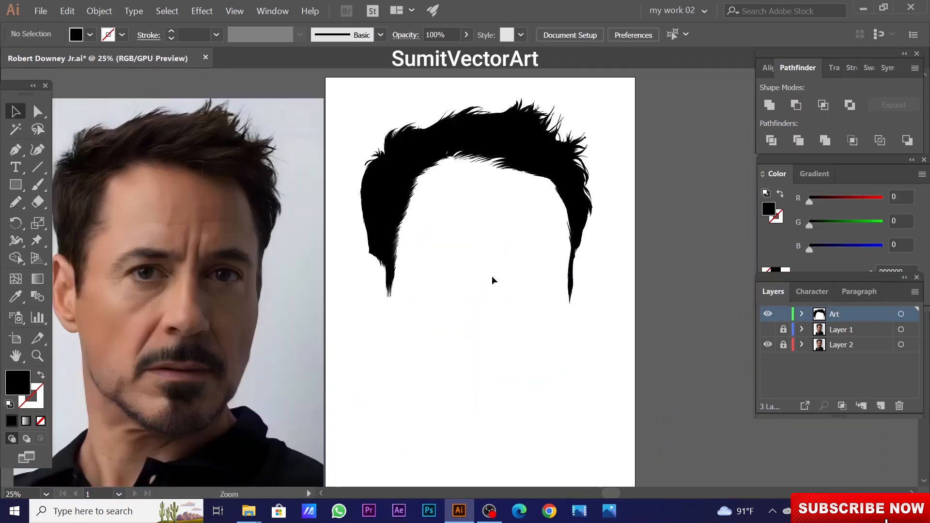
key(ctrl+plus)
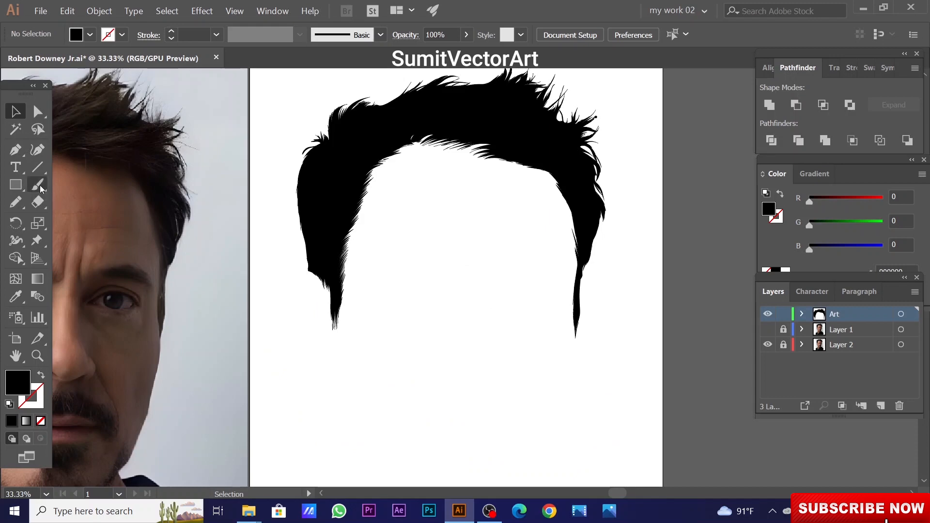
Step: Draw a small black circle with the Ellipse tool in the blank face area below the hair
click(38, 167)
click(16, 185)
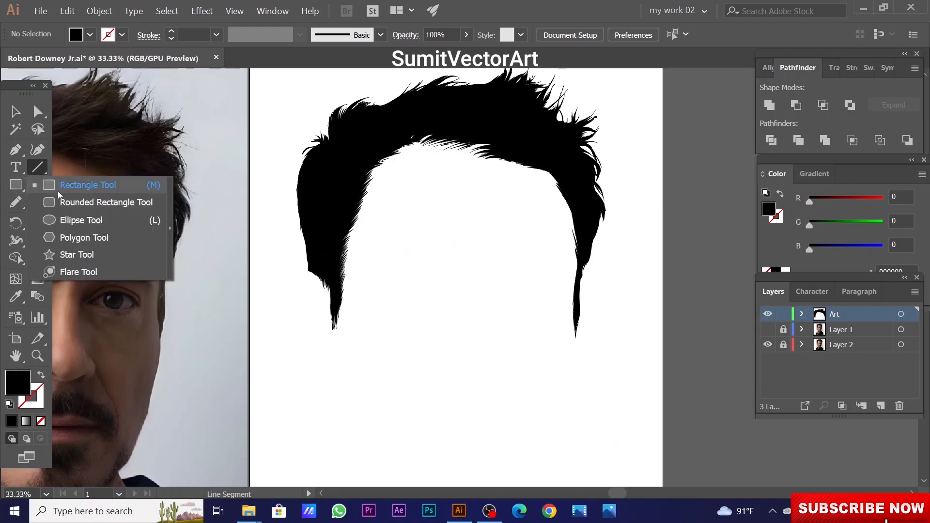
click(81, 220)
drag(457, 239, 470, 254)
key(ctrl+plus)
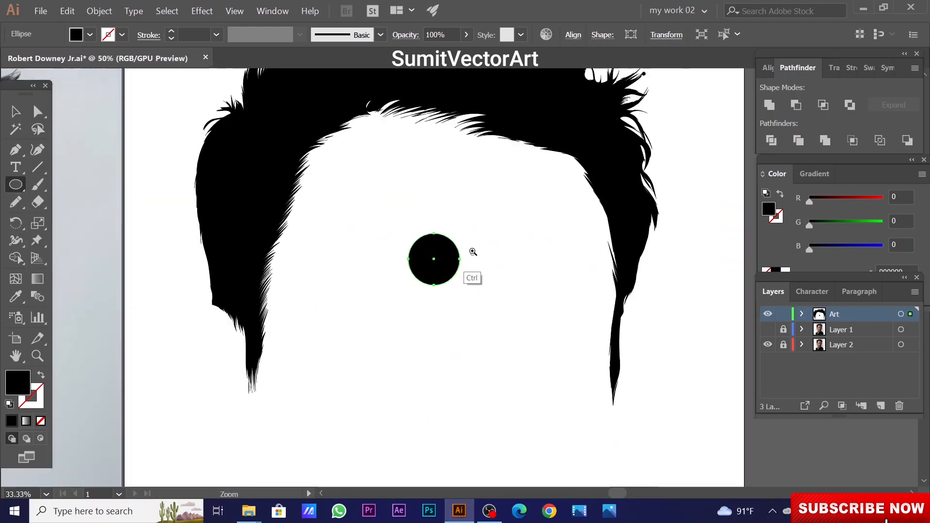
Step: Flatten the circle vertically into a very thin horizontal sliver with pointed ends
ctrl+click(473, 252)
ctrl+click(473, 252)
ctrl+click(473, 252)
drag(430, 334, 479, 235)
key(v)
drag(417, 148, 415, 302)
key(ctrl+plus)
key(ctrl+plus)
key(ctrl+plus)
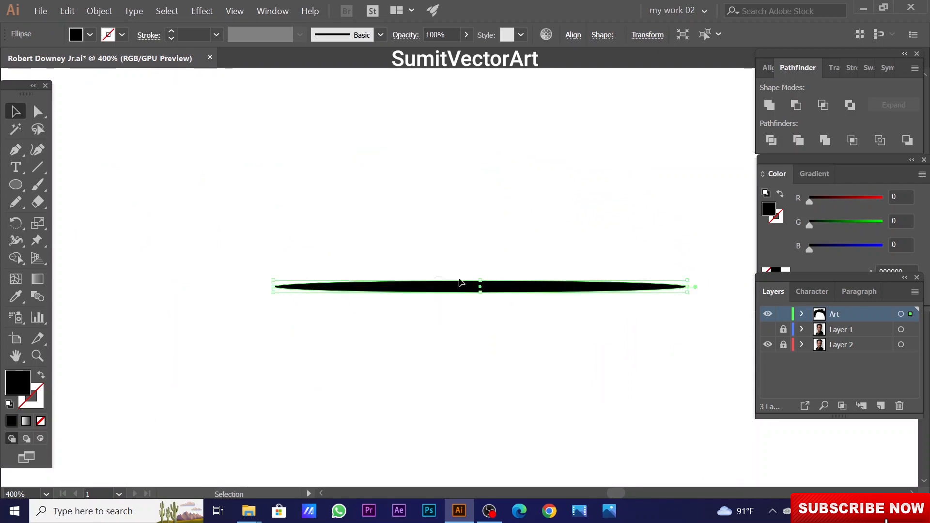
scroll(475, 283, up, 2)
drag(477, 275, 478, 294)
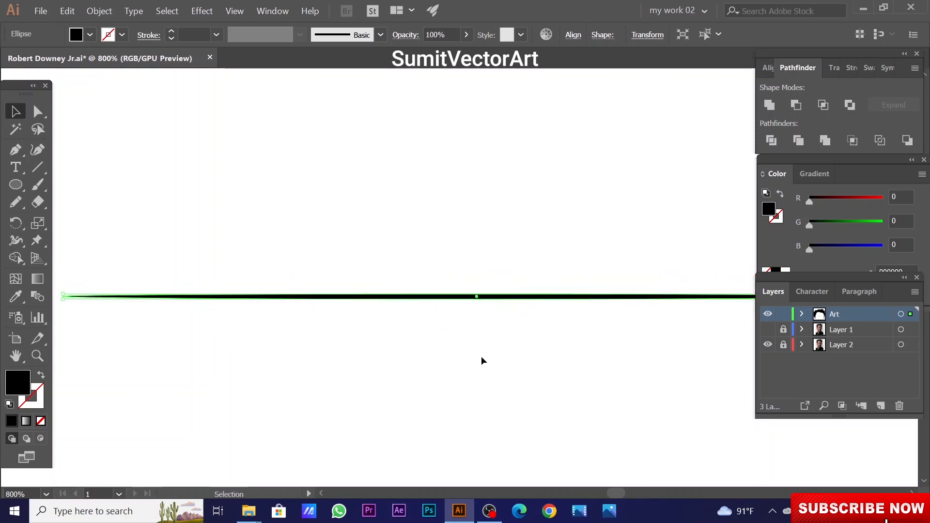
Step: Create a new Art Brush from the thin double-tapered ellipse
scroll(452, 245, down, 3)
click(381, 35)
click(344, 148)
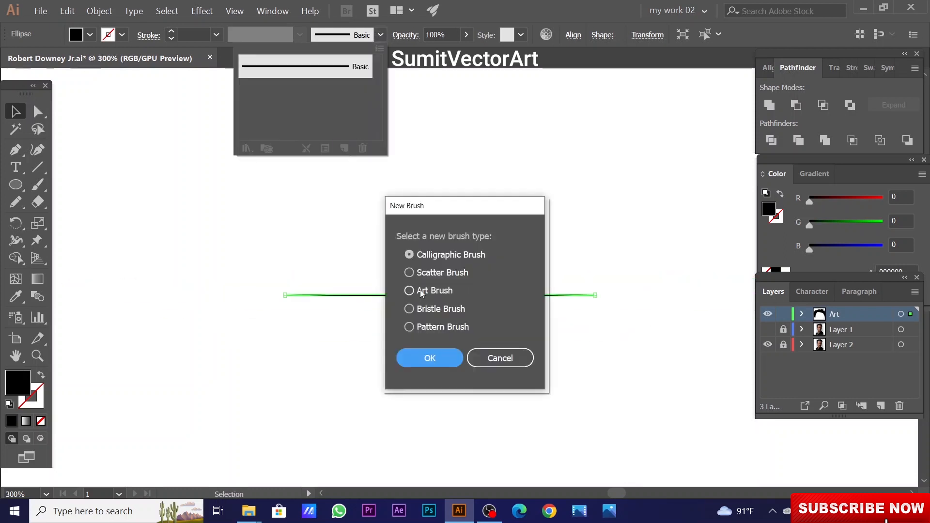
click(409, 291)
click(430, 358)
click(717, 278)
click(716, 310)
click(710, 422)
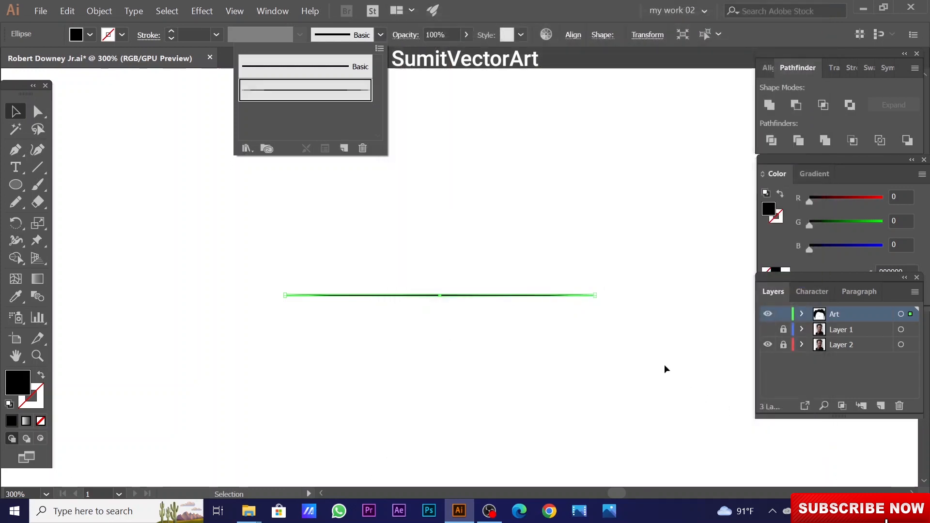
Step: Delete the ellipse and draw a straight horizontal line with a 1 pt black stroke and no fill
key(Delete)
key(backslash)
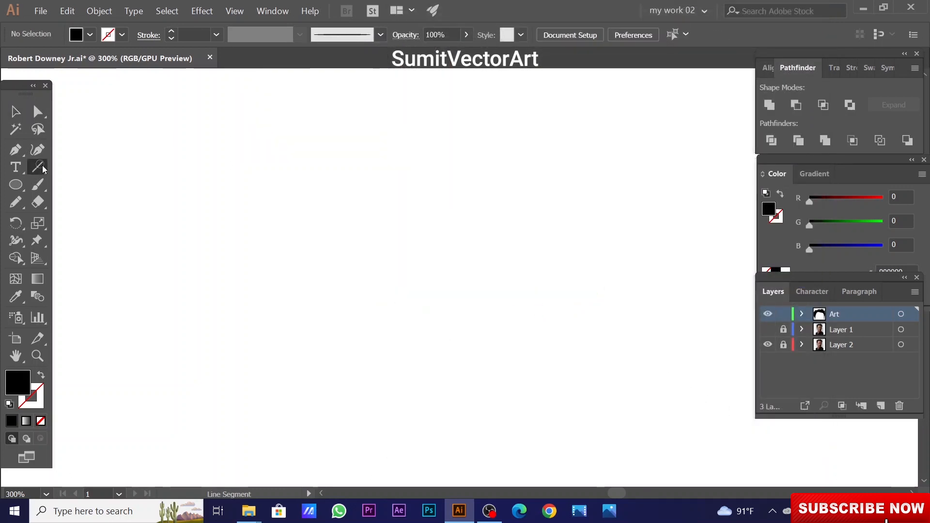
drag(244, 222, 643, 222)
key(shift+x)
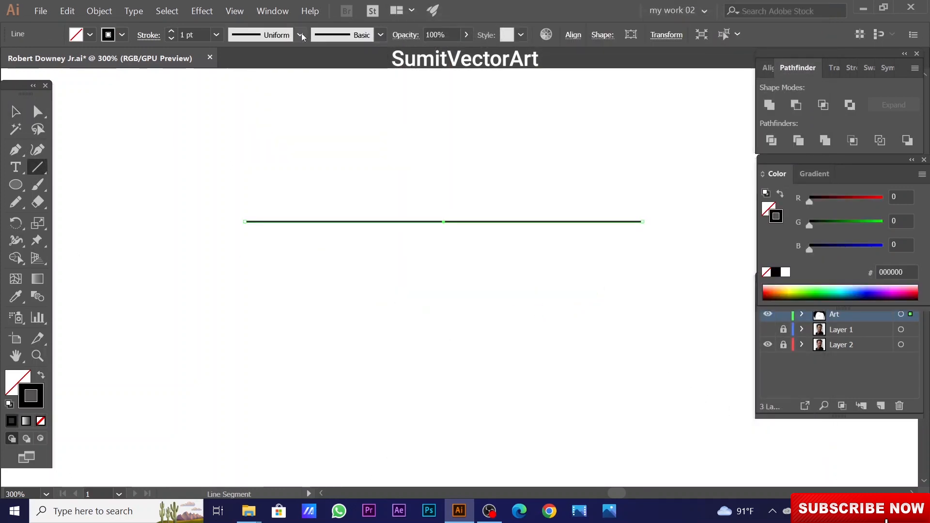
Step: Apply the width profile that tapers to a point at the right end and create an Art Brush from the line
click(300, 35)
click(275, 148)
click(381, 35)
click(343, 148)
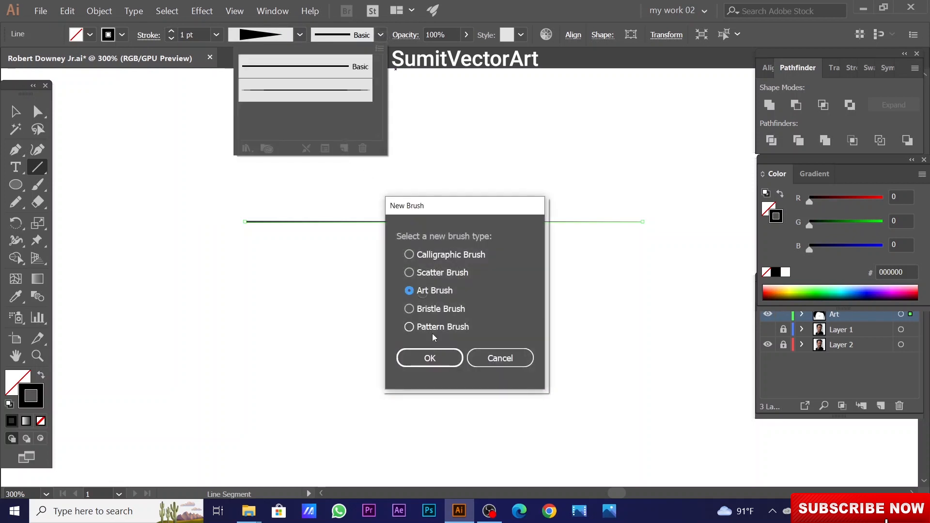
click(430, 358)
click(678, 280)
click(693, 312)
click(713, 424)
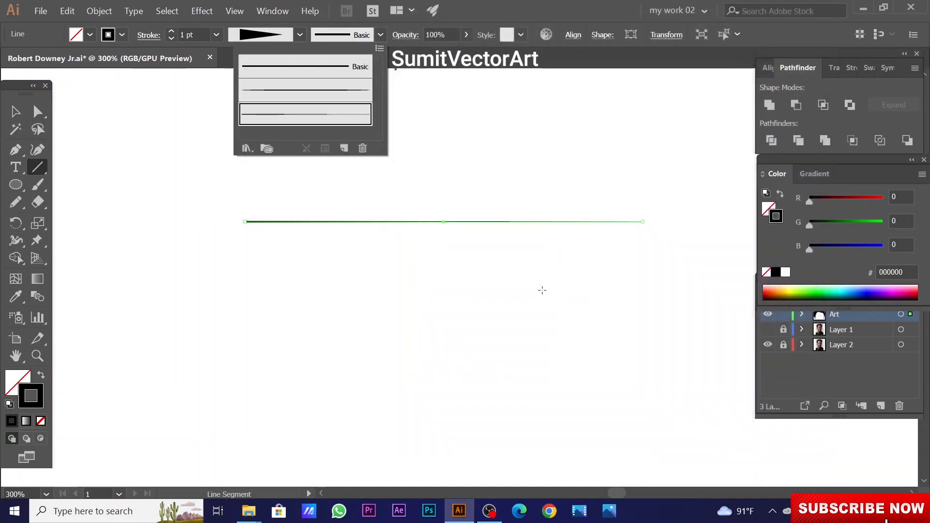
Step: Reflect the tapered line so that its thin end is on the left
right_click(454, 238)
mouse_move(509, 388)
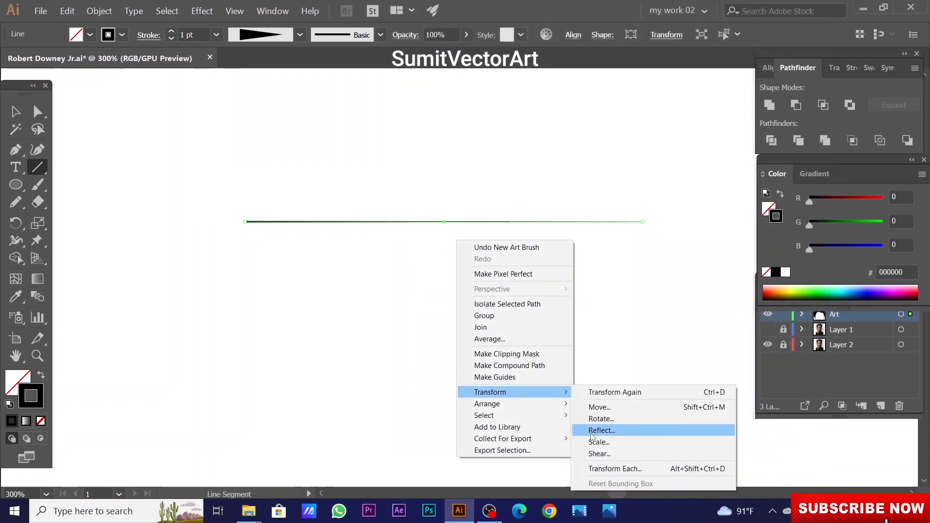
click(615, 427)
click(824, 362)
Step: Create another Art Brush from the reflected tapered line
click(381, 34)
click(343, 148)
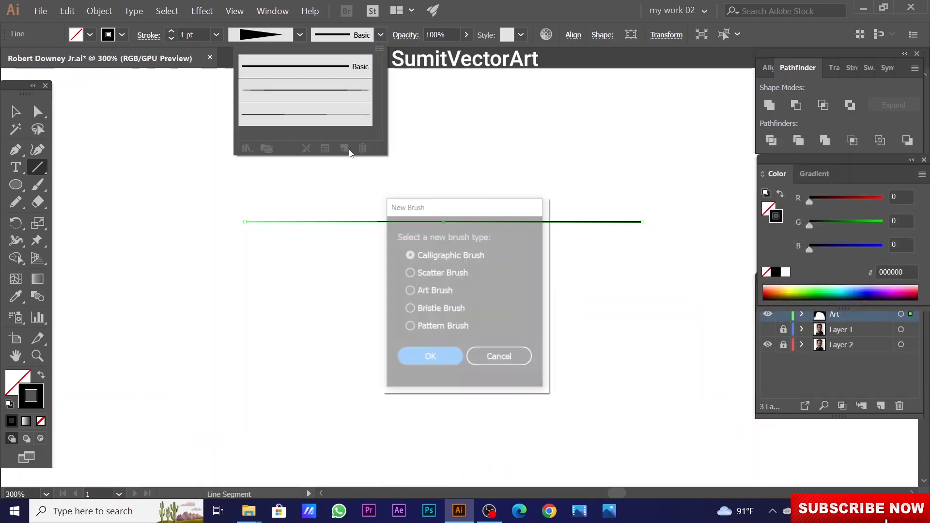
click(409, 290)
click(423, 356)
click(714, 280)
click(707, 313)
click(713, 424)
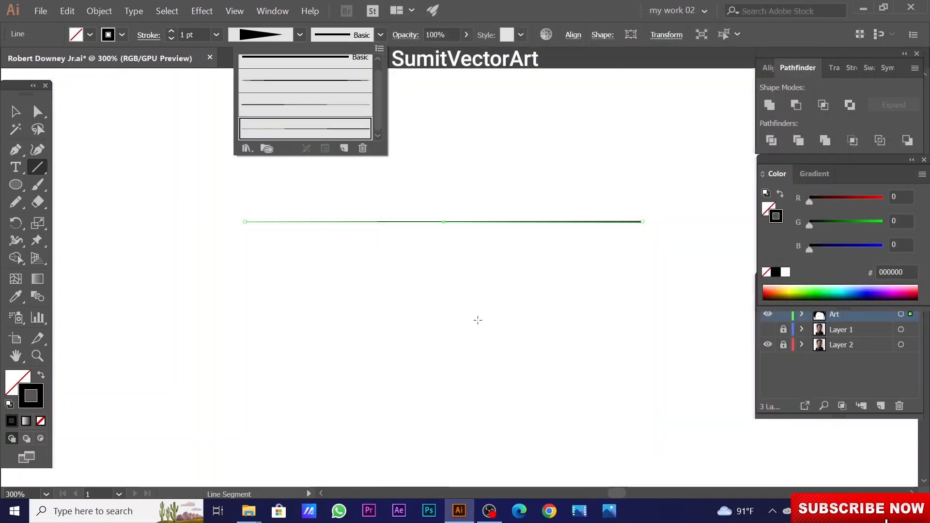
Step: Delete the tapered line and turn the visibility of Layer 1 back on
key(Delete)
ctrl+alt+click(494, 302)
ctrl+alt+click(493, 302)
ctrl+alt+click(493, 301)
ctrl+alt+click(494, 300)
ctrl+alt+click(494, 300)
ctrl+alt+click(494, 300)
ctrl+alt+click(493, 299)
click(768, 330)
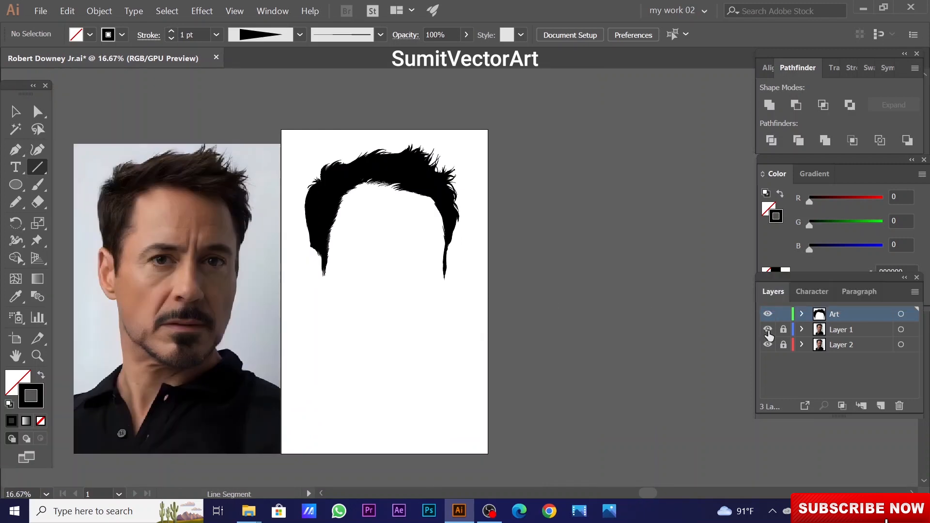
Step: Lock the Art layer and add a new layer above it
click(784, 314)
click(881, 406)
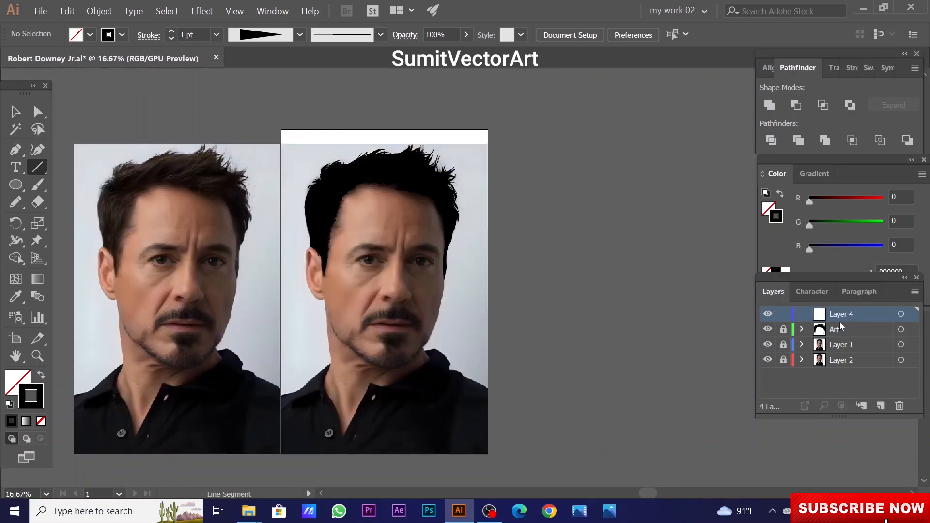
Step: Choose a tapered art brush for the Paintbrush and paint a hair strand along the front edge of the sideburn beside the ear
ctrl+click(437, 273)
ctrl+click(437, 272)
ctrl+click(437, 273)
ctrl+click(437, 273)
ctrl+click(426, 326)
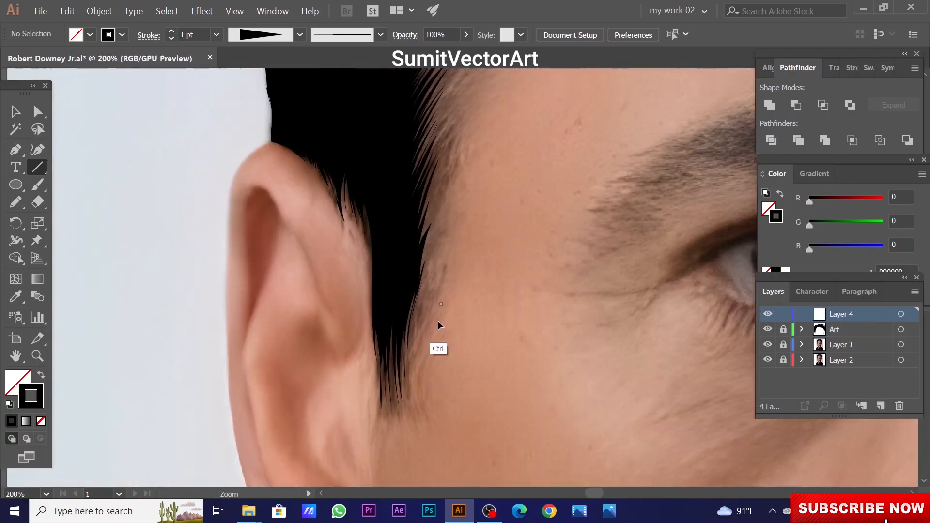
ctrl+click(439, 326)
key(b)
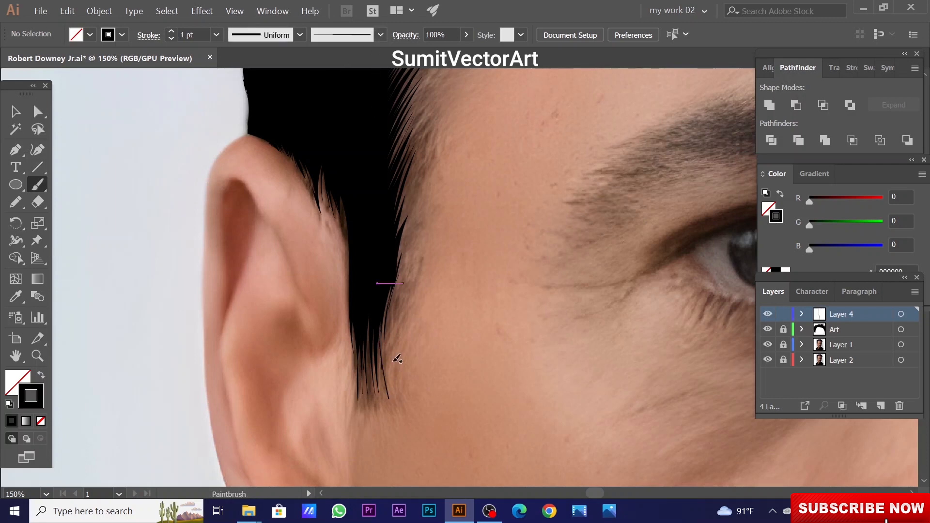
click(381, 34)
click(348, 114)
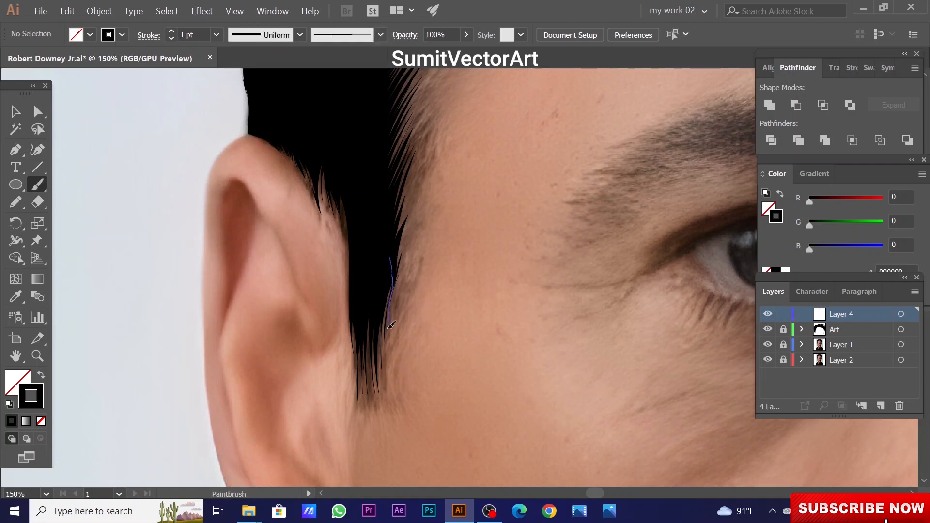
drag(392, 324, 388, 357)
Step: Set the painted strand's stroke weight to 6 pt and its opacity to 60%, then deselect it
click(216, 35)
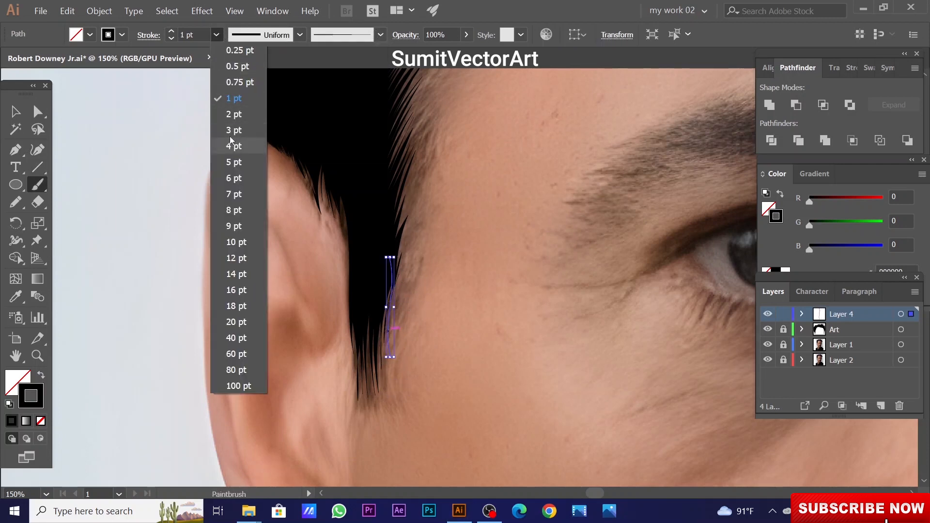
click(242, 132)
click(217, 35)
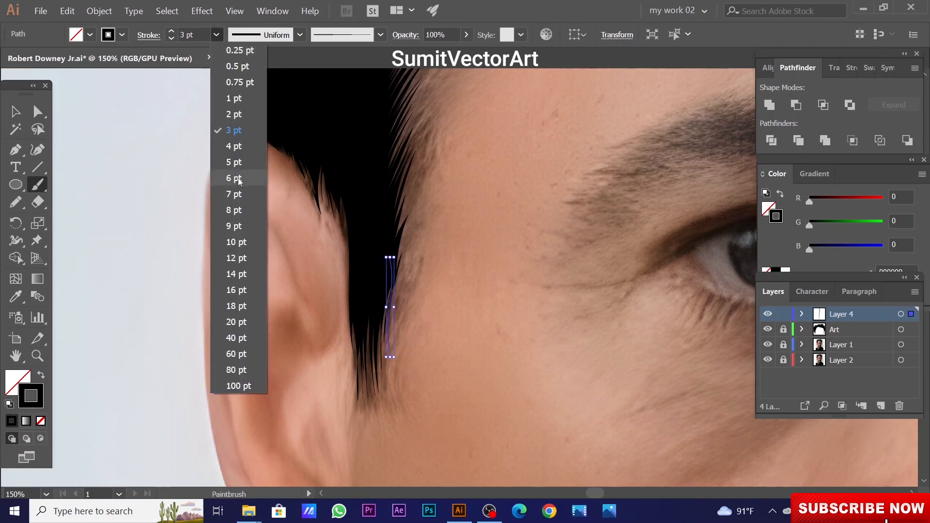
click(238, 179)
drag(439, 35, 312, 65)
text(60)
key(Return)
ctrl+click(480, 328)
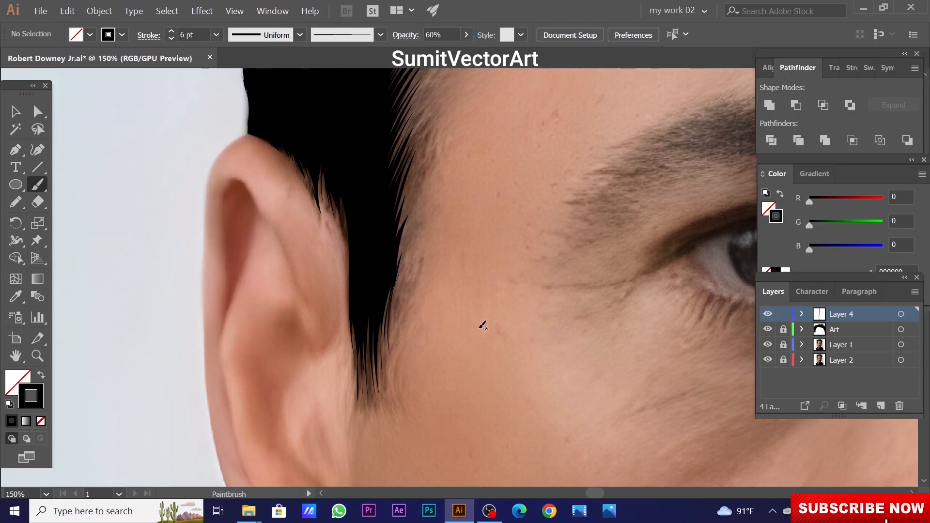
Step: Paint fine hair strands over the lower tip of the sideburn beside the ear
drag(394, 306, 390, 386)
drag(388, 332, 391, 398)
drag(374, 280, 380, 395)
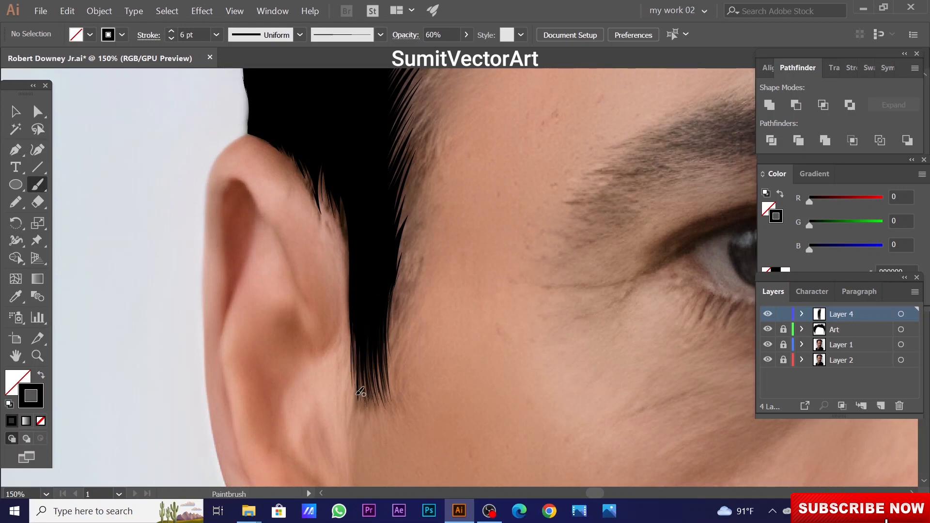
drag(360, 329, 354, 404)
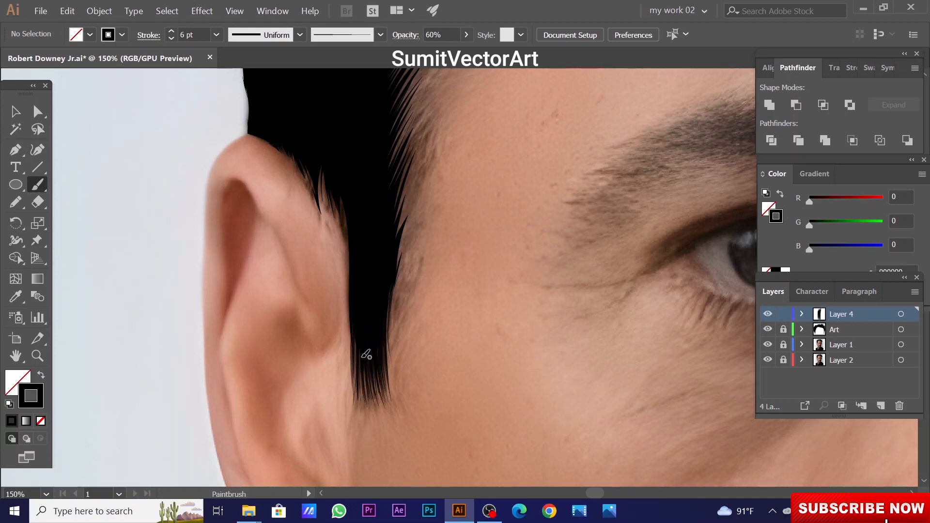
mouse_move(390, 290)
mouse_down()
mouse_move(376, 332)
mouse_move(401, 339)
mouse_up()
Step: Switch to the other tapered art brush and paint hair strands along the front edge of the sideburn up toward the temple
click(381, 35)
click(347, 130)
drag(398, 291, 386, 341)
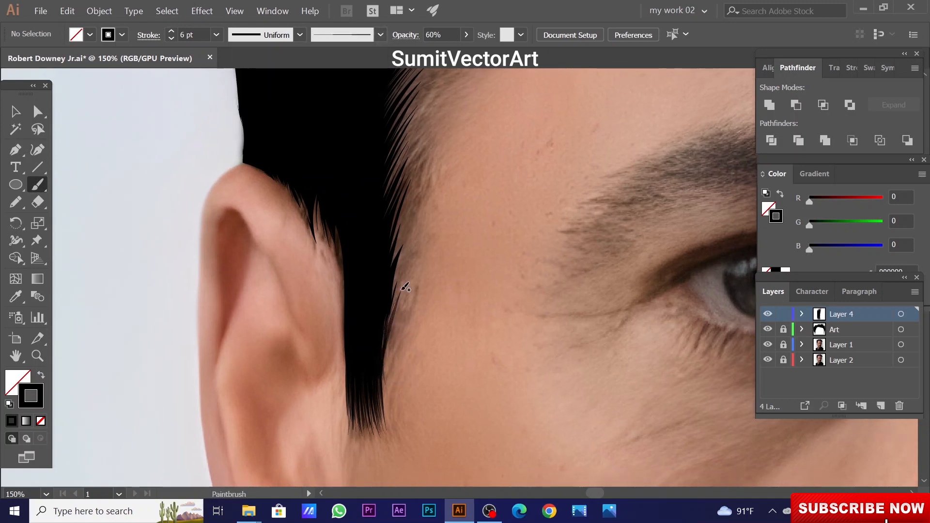
drag(400, 284, 398, 317)
drag(419, 249, 390, 334)
drag(417, 272, 391, 352)
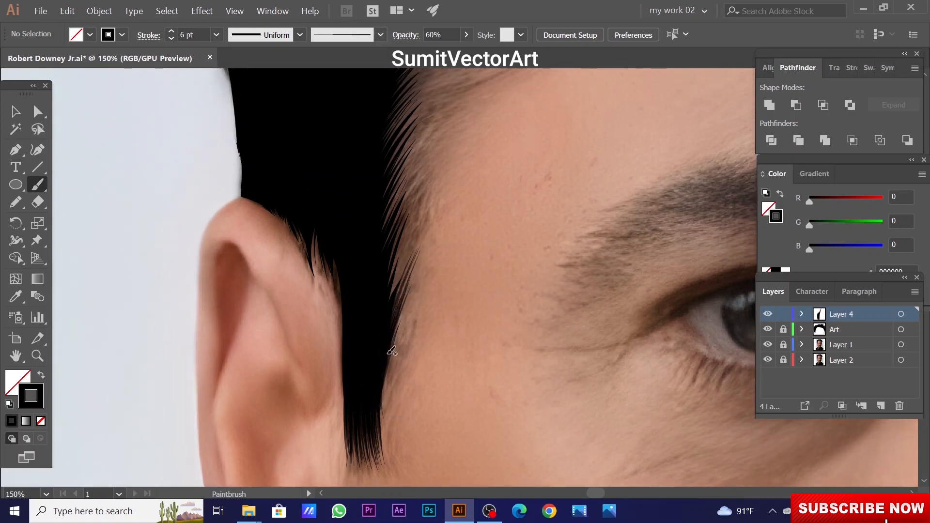
drag(420, 239, 379, 371)
drag(396, 271, 429, 311)
key(ctrl+minus)
mouse_move(464, 245)
mouse_down()
mouse_move(425, 369)
mouse_move(482, 230)
mouse_up()
scroll(436, 323, up, 2)
scroll(446, 325, down, 1)
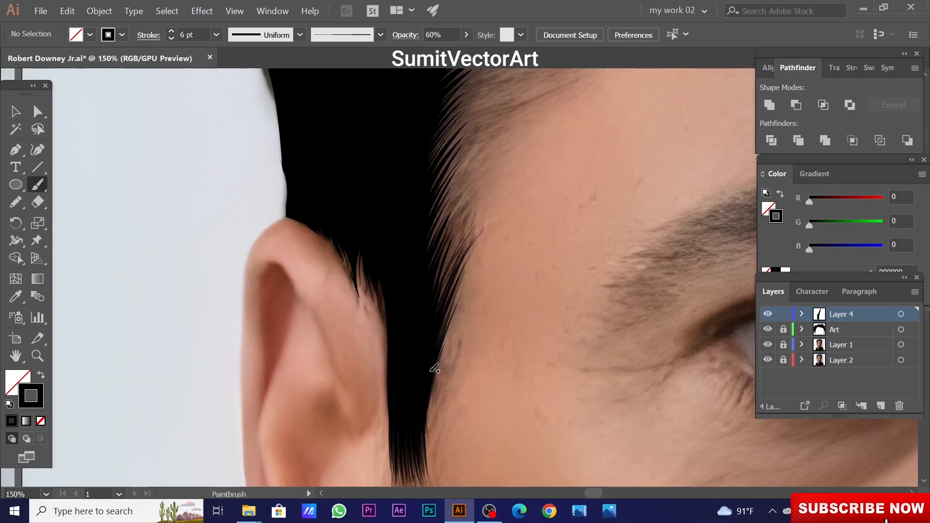
drag(433, 369, 418, 422)
drag(423, 357, 465, 281)
drag(442, 324, 467, 272)
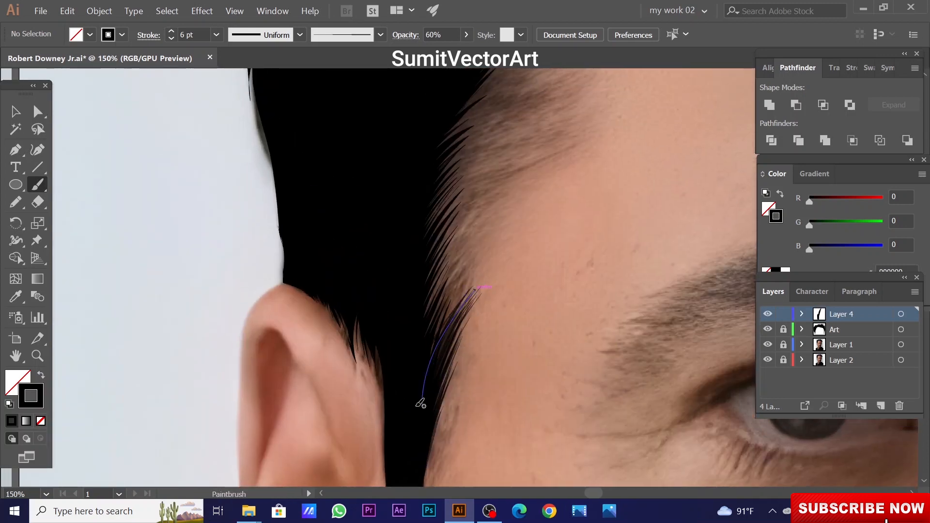
drag(420, 401, 478, 269)
drag(439, 336, 482, 256)
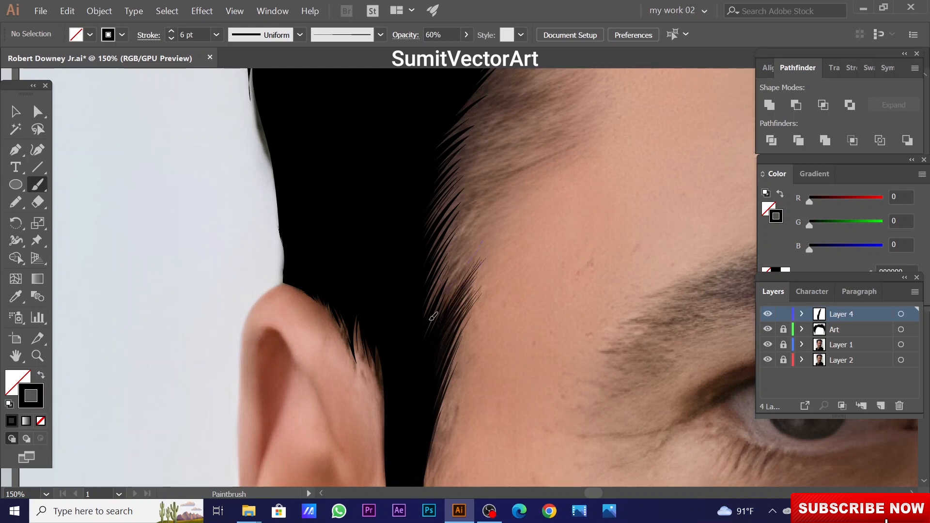
drag(433, 317, 487, 238)
Step: Paint dense hair strands along the temple hairline above the sideburn, sweeping from the hair toward the skin
drag(543, 274, 597, 310)
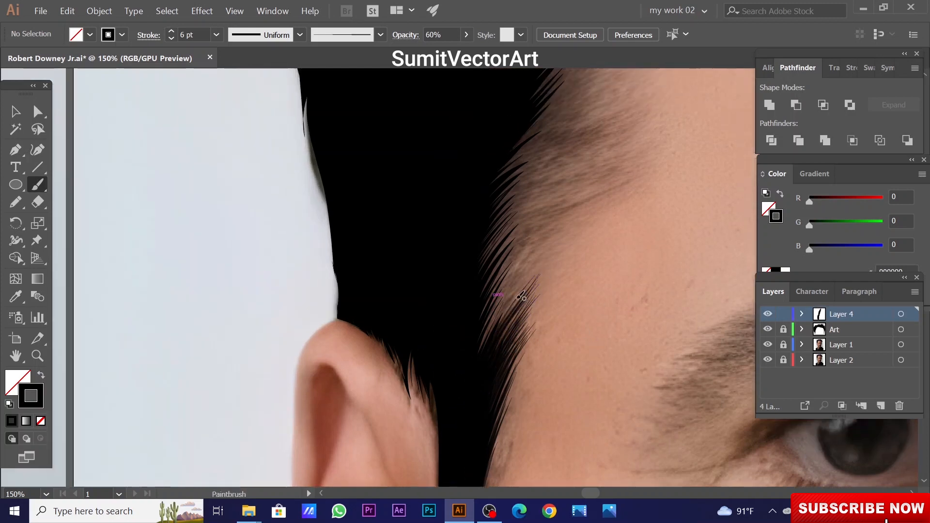
drag(481, 346, 552, 253)
drag(466, 393, 556, 255)
drag(484, 338, 566, 236)
drag(496, 321, 538, 257)
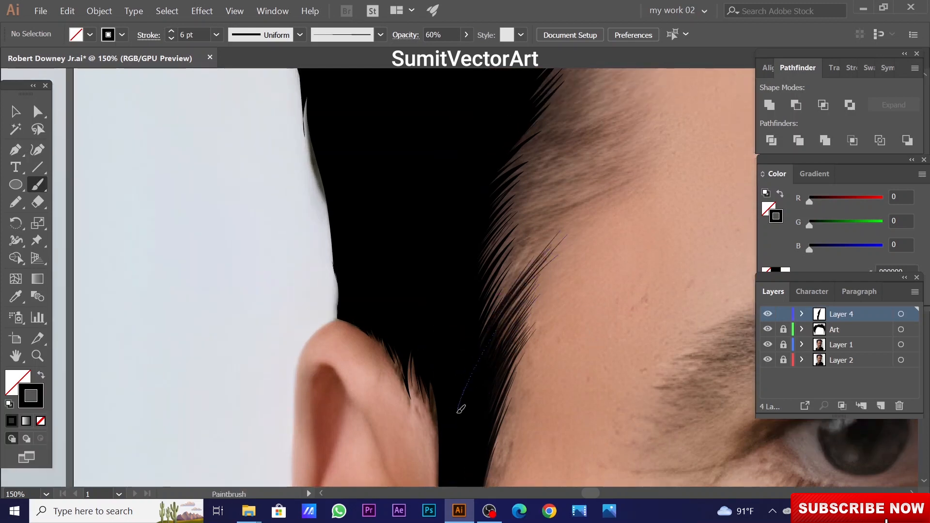
drag(498, 343, 551, 269)
drag(484, 325, 554, 236)
drag(499, 307, 560, 221)
drag(509, 279, 486, 357)
mouse_move(471, 372)
mouse_down()
mouse_move(537, 292)
mouse_move(448, 389)
mouse_up()
mouse_move(539, 290)
mouse_down()
mouse_move(453, 380)
mouse_move(461, 408)
mouse_move(490, 352)
mouse_up()
mouse_move(548, 294)
mouse_down()
mouse_move(489, 375)
mouse_move(500, 352)
mouse_up()
drag(514, 310, 497, 361)
mouse_move(563, 272)
mouse_down()
mouse_move(470, 344)
mouse_move(482, 354)
mouse_up()
mouse_move(569, 285)
mouse_down()
mouse_move(465, 382)
mouse_move(482, 386)
mouse_move(478, 369)
mouse_up()
drag(558, 279, 480, 365)
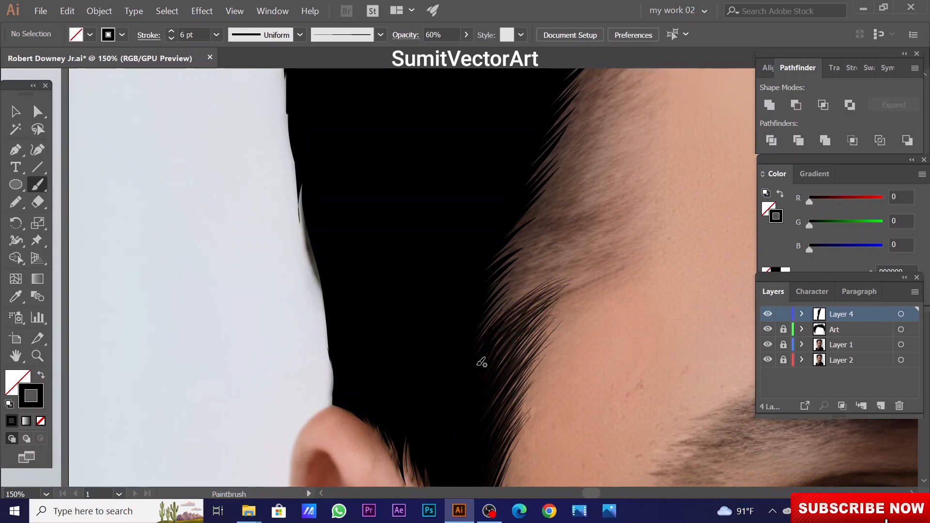
Step: Paint longer hair strands over the shaded wedge where the temple hairline projects toward the forehead
mouse_move(580, 262)
mouse_down()
mouse_move(477, 339)
mouse_move(514, 300)
mouse_up()
drag(627, 242, 489, 315)
mouse_move(608, 248)
mouse_down()
mouse_move(509, 303)
mouse_move(552, 306)
mouse_move(505, 315)
mouse_up()
drag(619, 257, 513, 324)
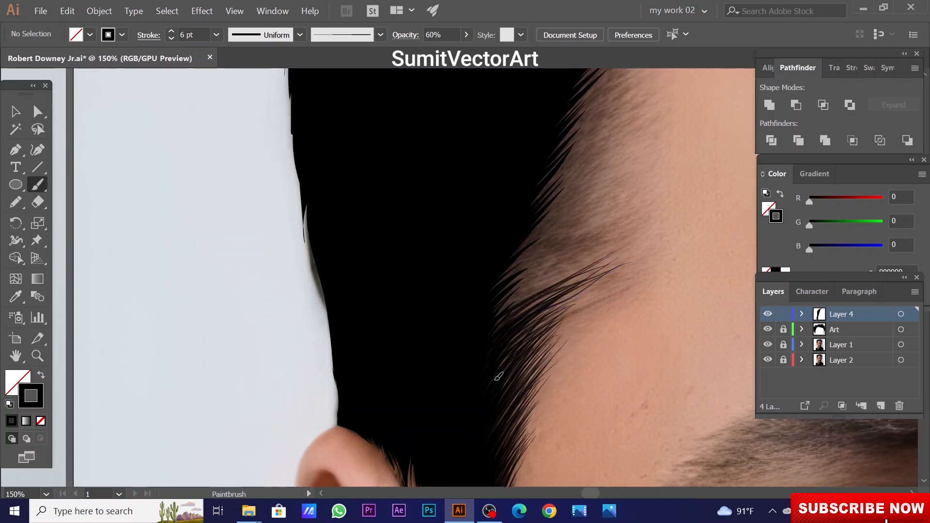
drag(614, 284, 504, 359)
drag(552, 294, 563, 310)
drag(622, 258, 464, 369)
drag(602, 289, 466, 428)
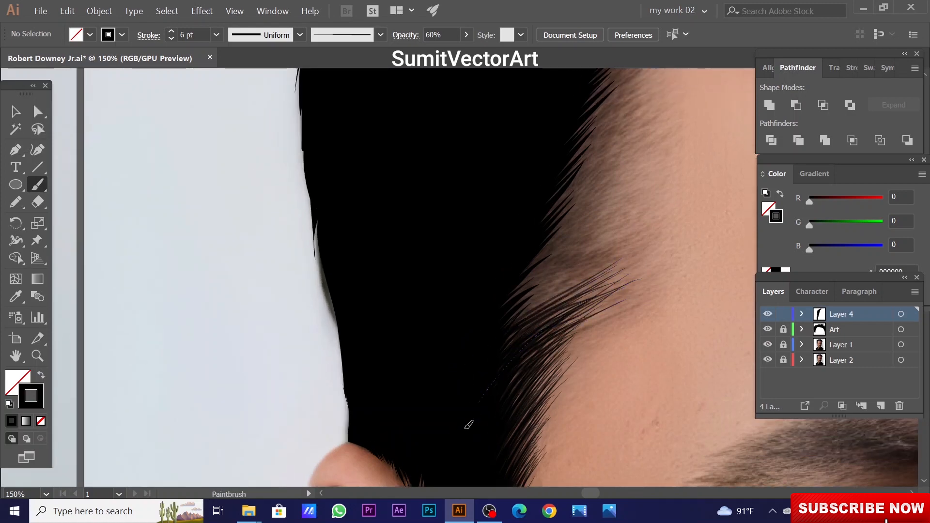
drag(531, 318, 541, 331)
mouse_move(621, 279)
mouse_down()
mouse_move(492, 366)
mouse_move(502, 386)
mouse_up()
mouse_move(608, 293)
mouse_down()
mouse_move(521, 327)
mouse_move(520, 349)
mouse_up()
mouse_move(619, 288)
mouse_down()
mouse_move(515, 340)
mouse_move(553, 356)
mouse_move(545, 345)
mouse_up()
drag(627, 290, 557, 335)
drag(635, 292, 536, 347)
mouse_move(638, 277)
mouse_down()
mouse_move(508, 380)
mouse_move(565, 322)
mouse_move(538, 344)
mouse_up()
drag(631, 265, 540, 337)
drag(566, 286, 474, 274)
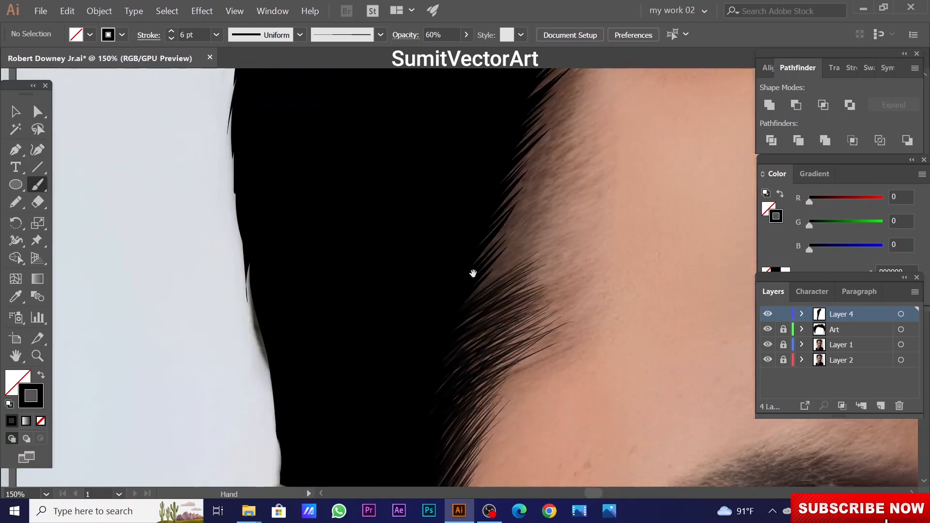
Step: Cover the shaded hairline beside the forehead with overlapping fine strands, working upward from the temple wedge
mouse_move(562, 231)
mouse_down()
mouse_move(437, 349)
mouse_move(448, 337)
mouse_up()
drag(575, 234, 451, 339)
drag(561, 258, 455, 353)
drag(557, 299, 464, 367)
drag(574, 282, 456, 361)
drag(562, 311, 455, 378)
drag(568, 257, 453, 346)
drag(564, 228, 453, 330)
drag(566, 211, 453, 325)
mouse_move(593, 357)
mouse_down()
mouse_move(633, 255)
mouse_move(611, 378)
mouse_up()
drag(610, 201, 449, 347)
drag(626, 181, 457, 336)
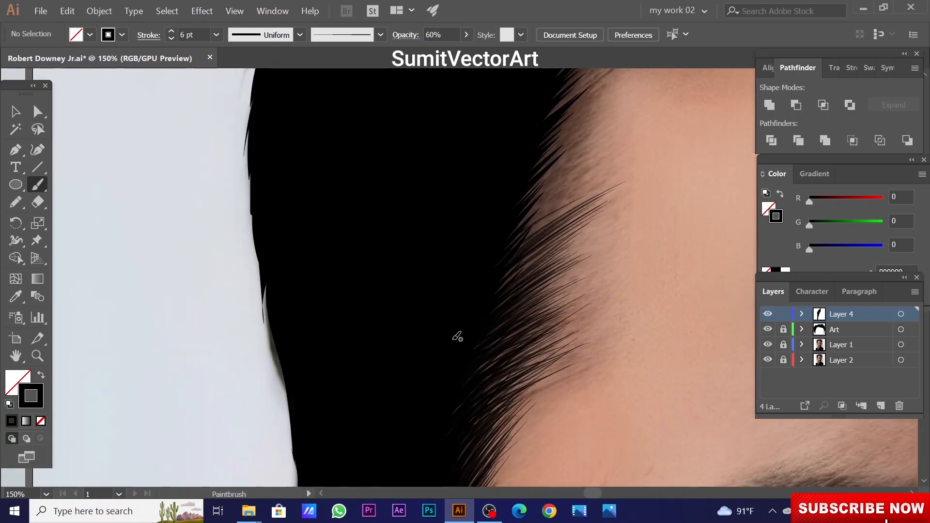
drag(595, 224, 456, 342)
drag(470, 272, 459, 335)
drag(592, 246, 458, 363)
drag(586, 250, 455, 375)
drag(569, 268, 433, 423)
drag(601, 231, 461, 335)
drag(562, 281, 570, 228)
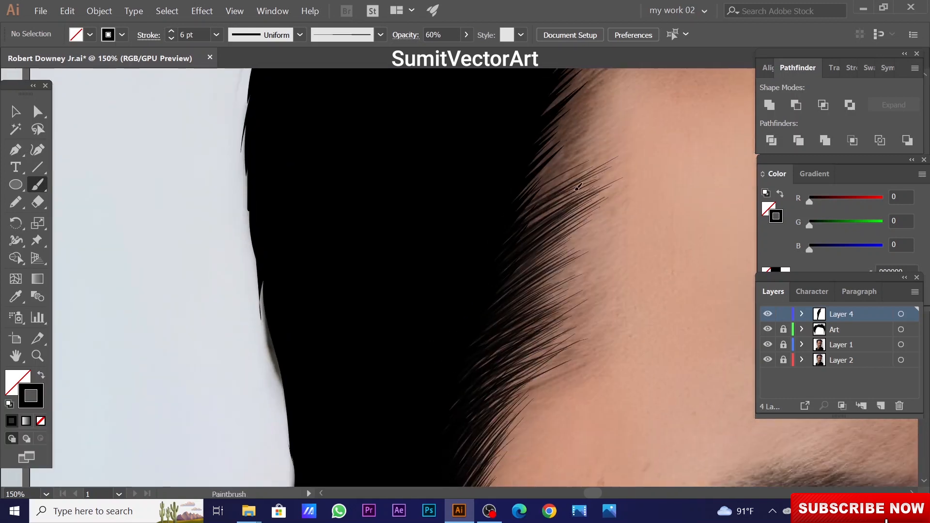
Step: Extend the fine strands up the side of the forehead and around its upper corner
drag(615, 171, 460, 286)
drag(605, 162, 458, 277)
drag(599, 182, 452, 321)
drag(547, 205, 507, 278)
drag(551, 246, 460, 322)
drag(563, 310, 464, 364)
drag(521, 247, 537, 284)
drag(577, 250, 466, 337)
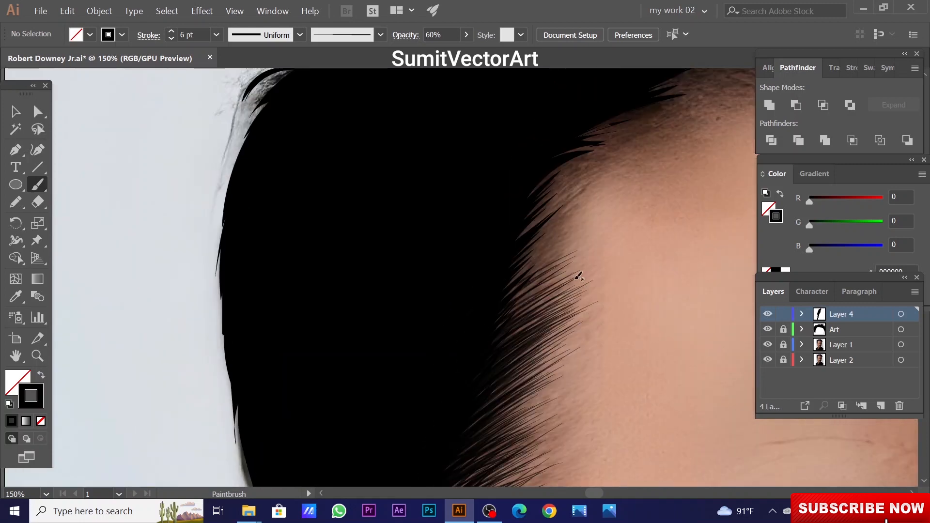
drag(577, 278, 463, 346)
mouse_move(571, 249)
mouse_down()
mouse_move(448, 360)
mouse_move(460, 346)
mouse_up()
drag(569, 297, 460, 371)
drag(543, 269, 548, 295)
mouse_move(581, 251)
mouse_down()
mouse_move(456, 383)
mouse_move(463, 361)
mouse_up()
drag(584, 243, 463, 351)
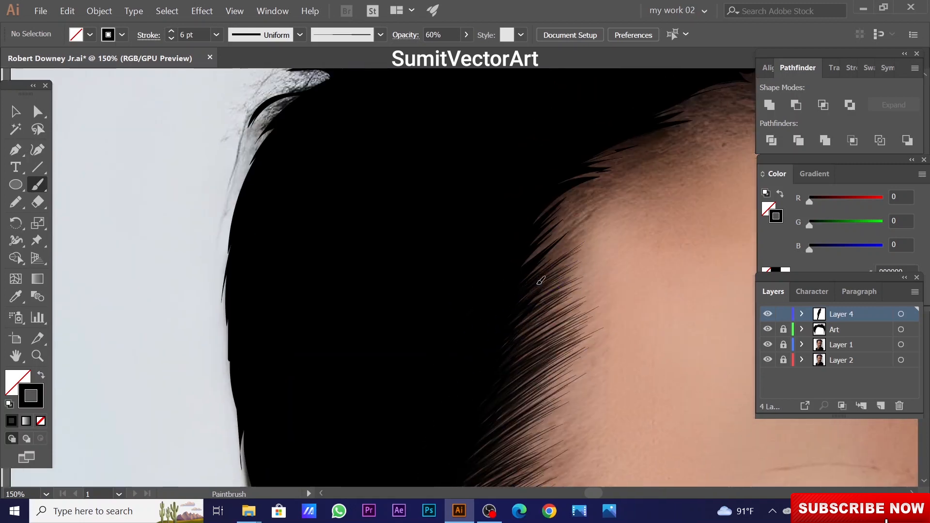
drag(555, 252, 543, 295)
drag(573, 276, 469, 367)
drag(579, 258, 463, 359)
drag(558, 257, 463, 363)
mouse_move(571, 271)
mouse_down()
mouse_move(459, 362)
mouse_move(465, 341)
mouse_up()
mouse_move(568, 264)
mouse_down()
mouse_move(469, 323)
mouse_move(478, 312)
mouse_move(493, 332)
mouse_up()
drag(592, 292, 492, 308)
drag(612, 278, 504, 294)
drag(602, 256, 552, 275)
drag(603, 355, 533, 338)
Step: Switch to the oppositely tapered art brush and paint hair strands along the top hairline from the forehead corner toward the middle
click(380, 35)
click(345, 101)
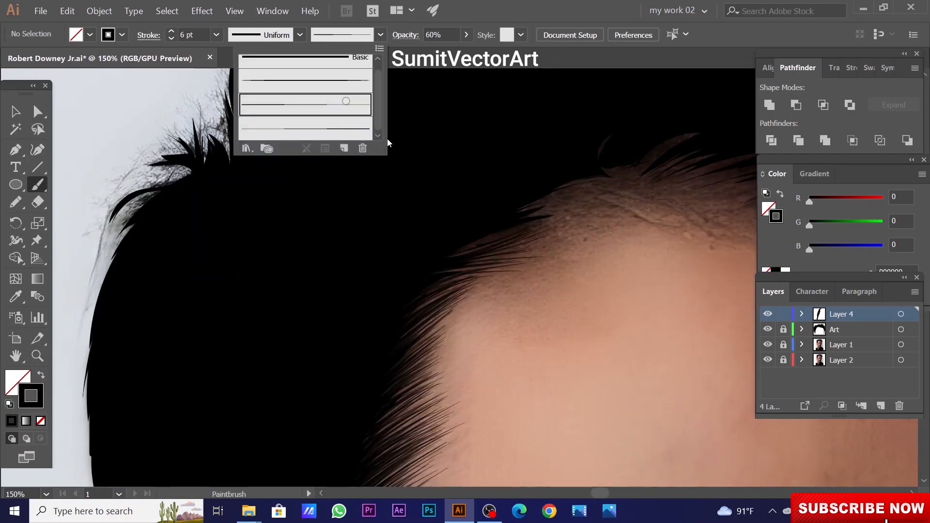
drag(504, 245, 557, 231)
mouse_move(492, 223)
mouse_down()
mouse_move(363, 233)
mouse_move(480, 226)
mouse_up()
drag(391, 225, 503, 225)
drag(308, 90, 191, 88)
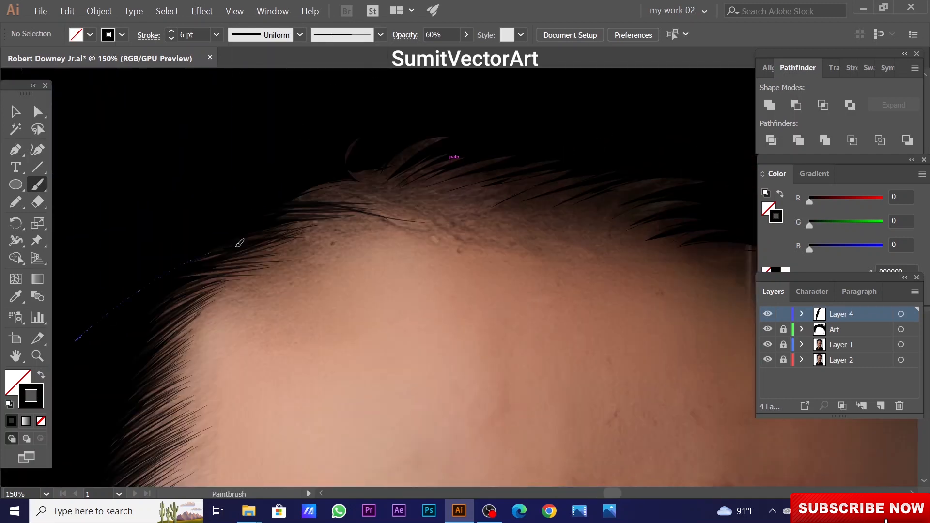
drag(241, 242, 308, 298)
drag(373, 253, 461, 267)
drag(357, 264, 467, 275)
drag(378, 250, 468, 262)
mouse_move(443, 260)
mouse_down()
mouse_move(491, 237)
mouse_move(399, 264)
mouse_up()
drag(368, 257, 458, 276)
mouse_move(369, 238)
mouse_down()
mouse_move(434, 258)
mouse_move(436, 309)
mouse_up()
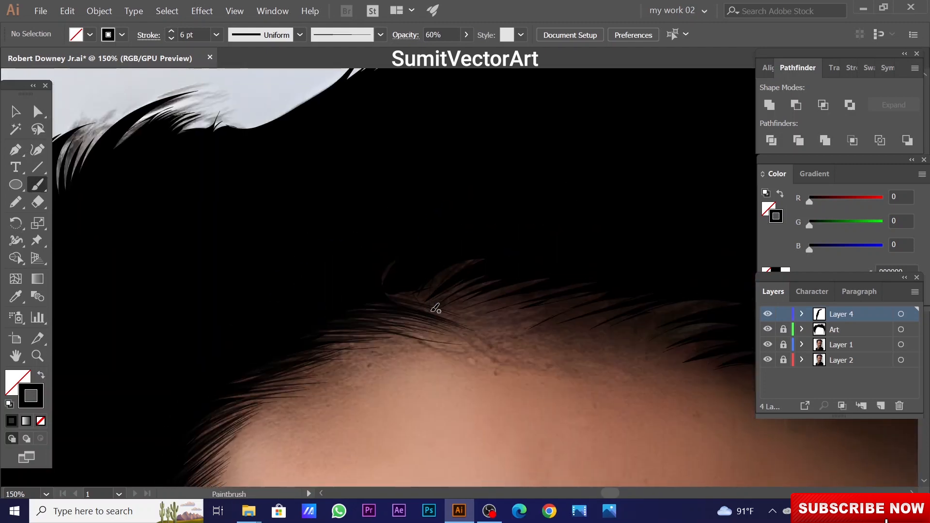
drag(513, 251, 426, 299)
Step: Set the brush stroke weight to 8 pt and paint hair strands across the middle of the top forehead hairline
click(216, 35)
click(237, 210)
drag(508, 230, 406, 304)
key(ctrl+minus)
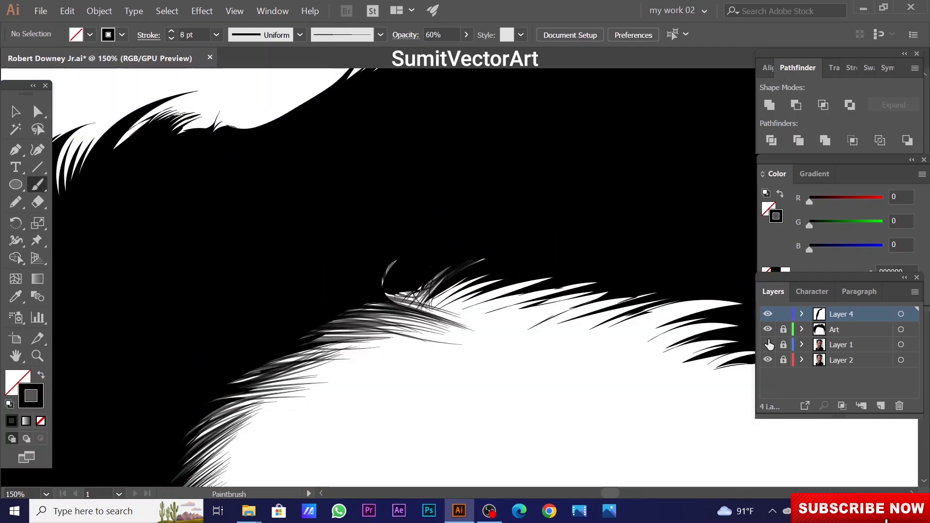
scroll(480, 244, right, 3)
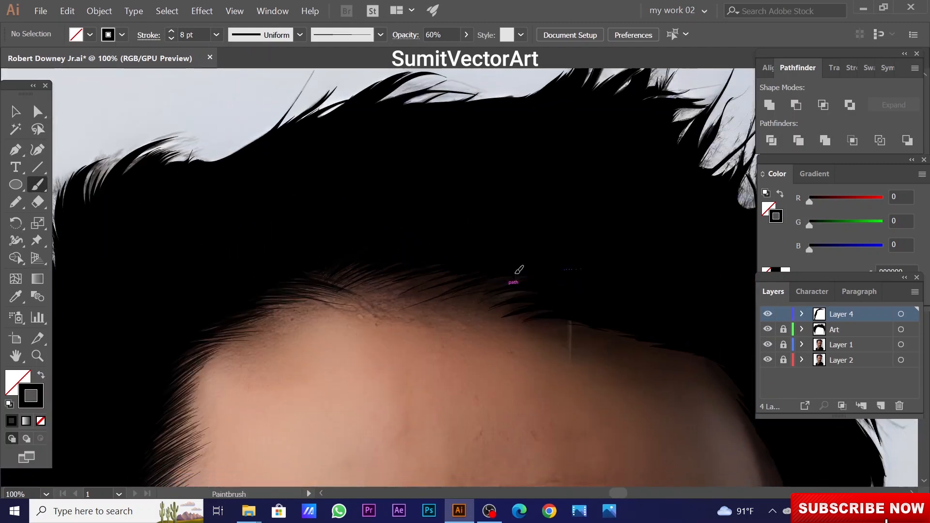
scroll(606, 245, down, 2)
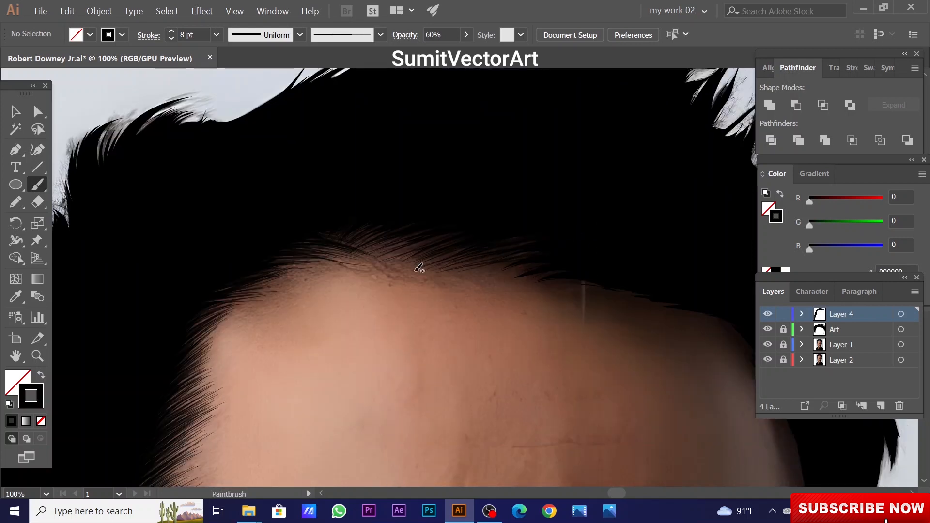
scroll(494, 224, right, 4)
drag(411, 227, 372, 235)
scroll(388, 284, right, 5)
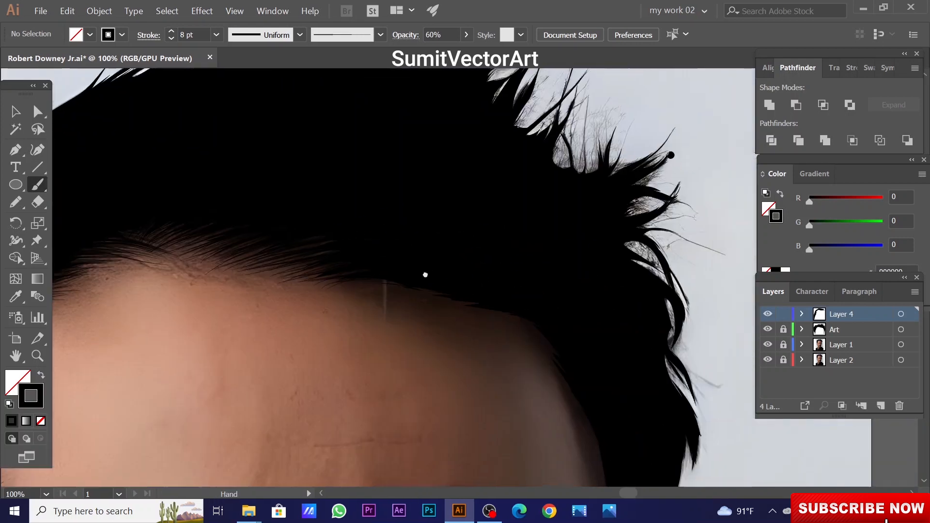
mouse_move(426, 272)
mouse_down()
mouse_move(445, 267)
mouse_move(415, 266)
mouse_up()
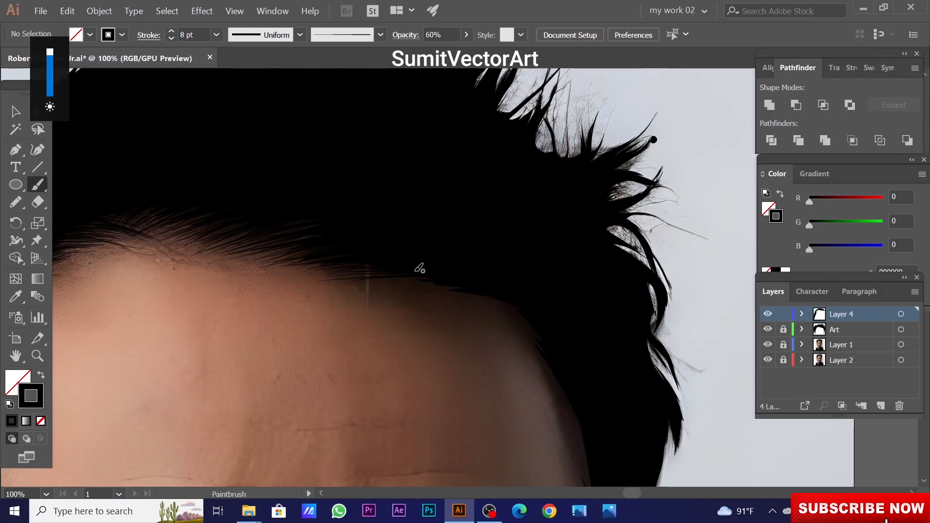
Step: Paint hair strands along the rest of the top hairline, around the shaded far forehead corner and down its side
scroll(557, 326, right, 4)
scroll(476, 318, down, 1)
drag(373, 236, 470, 290)
scroll(386, 194, down, 4)
scroll(386, 194, right, 3)
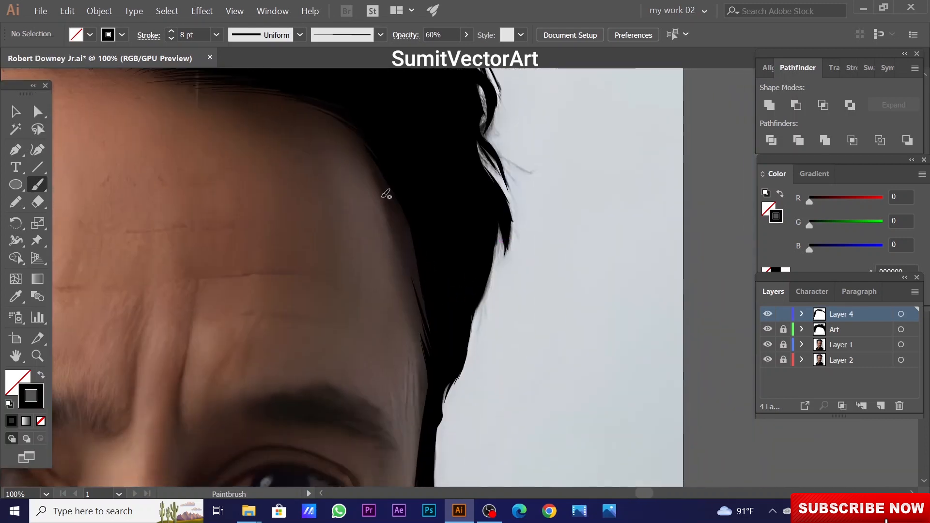
scroll(430, 241, down, 1)
drag(389, 203, 417, 256)
scroll(380, 170, up, 4)
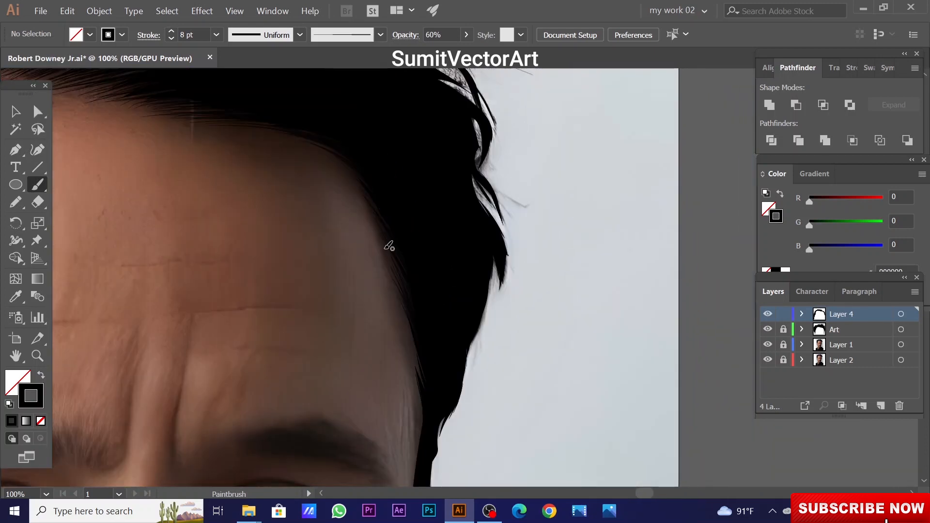
Step: Continue the strands down the far temple hairline beside the eye to the tip of the sideburn
scroll(389, 245, down, 7)
scroll(418, 225, up, 2)
scroll(403, 225, down, 7)
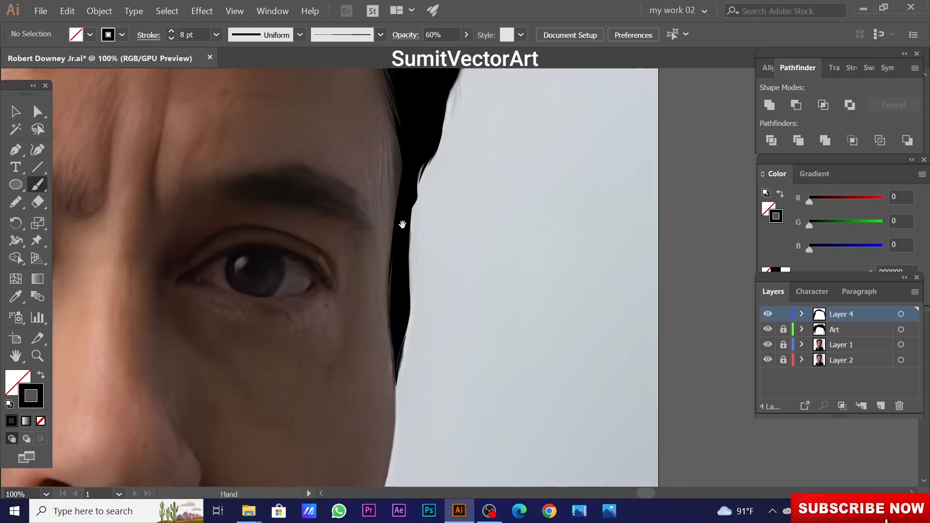
scroll(400, 222, up, 3)
scroll(388, 145, down, 2)
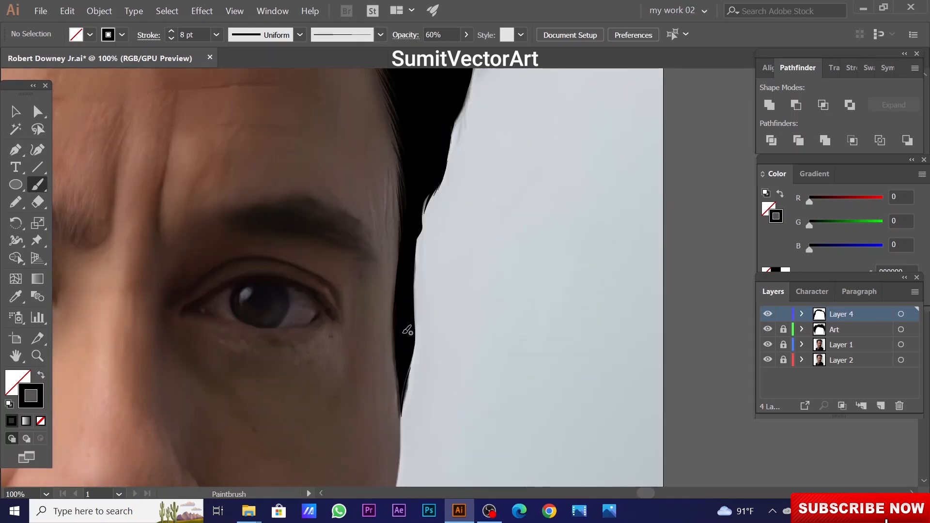
Step: Set the brush stroke weight to 6 pt and paint strands up the outer hair edge from the far sideburn
scroll(410, 312, up, 1)
scroll(415, 316, up, 5)
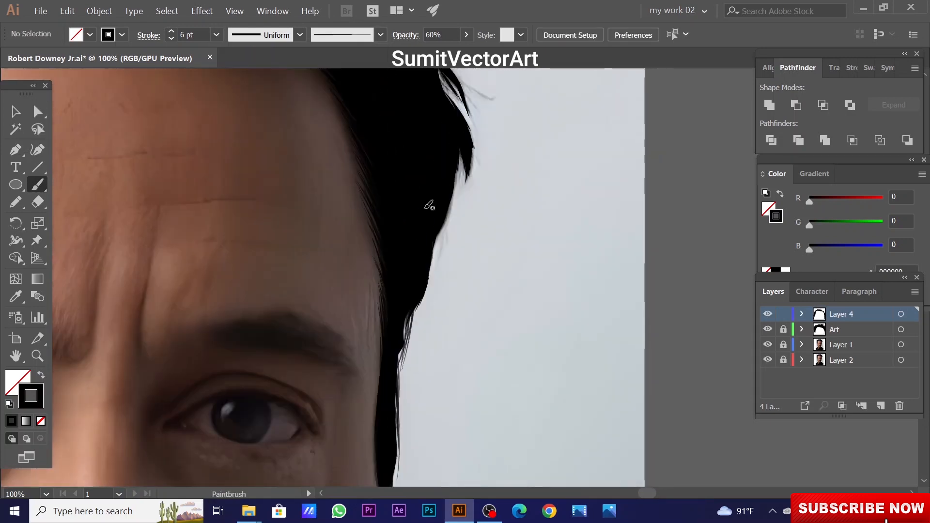
scroll(459, 189, up, 5)
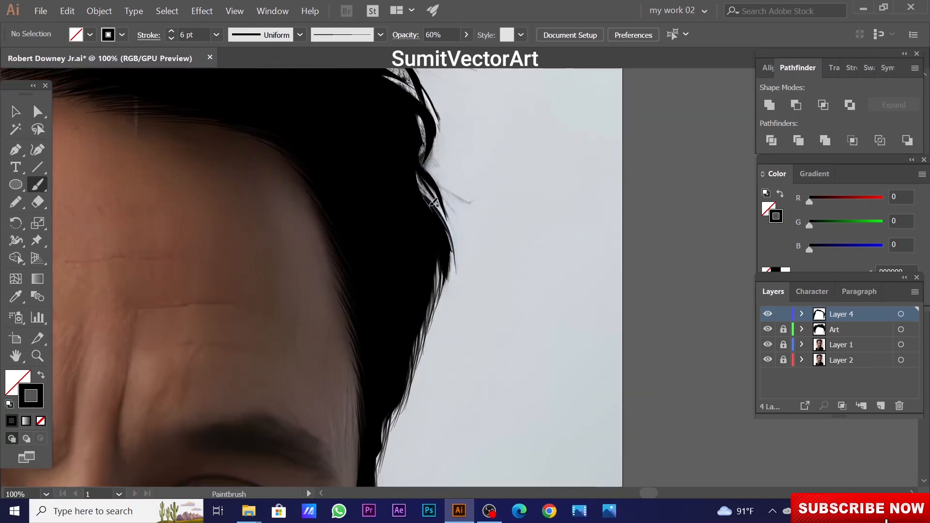
drag(455, 376, 445, 272)
scroll(417, 188, up, 6)
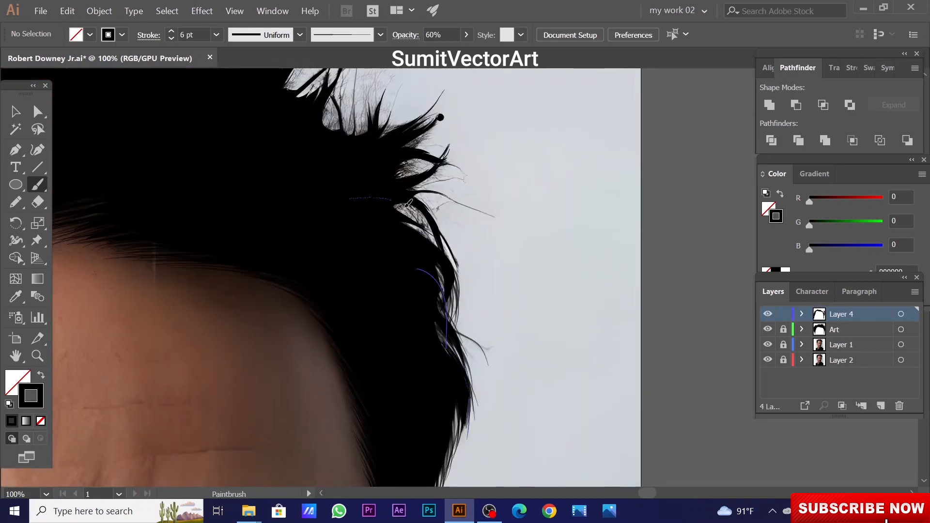
Step: Add fine flyaway strands around the curled locks and spikes at the upper corner of the hair above the shaded temple
drag(421, 305, 491, 309)
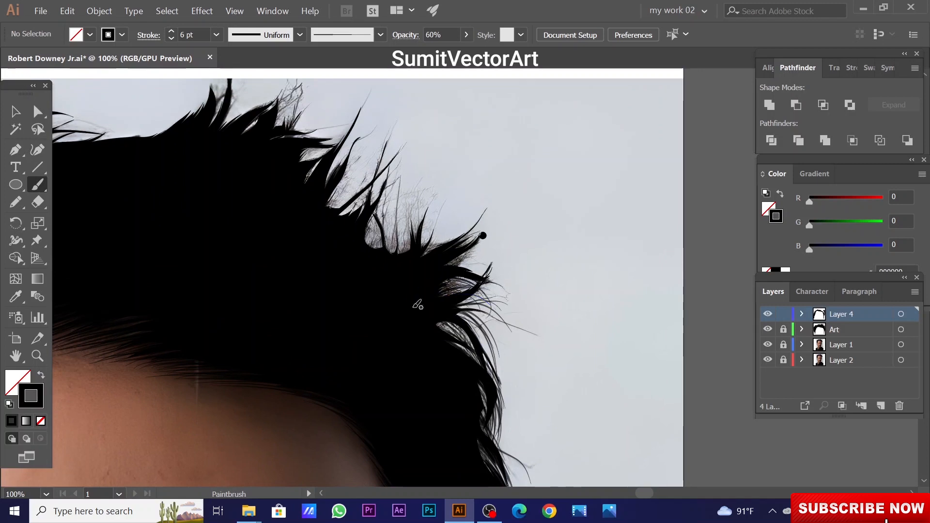
drag(423, 278, 477, 229)
mouse_move(408, 280)
mouse_down()
mouse_move(439, 233)
mouse_move(469, 252)
mouse_up()
mouse_move(427, 296)
mouse_down()
mouse_move(454, 222)
mouse_move(431, 207)
mouse_up()
mouse_move(470, 196)
mouse_down()
mouse_move(488, 183)
mouse_move(523, 193)
mouse_up()
mouse_move(455, 306)
mouse_down()
mouse_move(462, 198)
mouse_move(486, 274)
mouse_up()
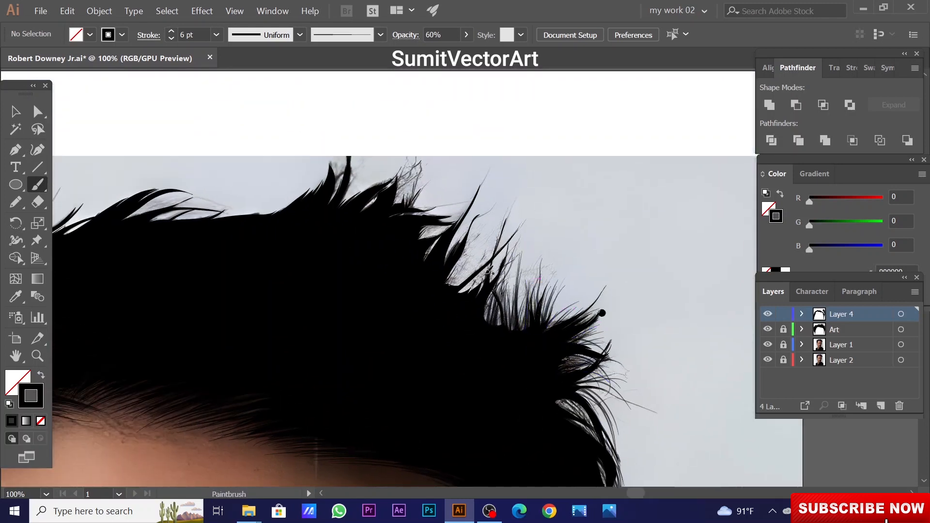
Step: Paint fine strands on the spiky tufts across the crown, up to and including the tallest tuft
mouse_move(525, 184)
mouse_down()
mouse_move(575, 185)
mouse_move(601, 209)
mouse_up()
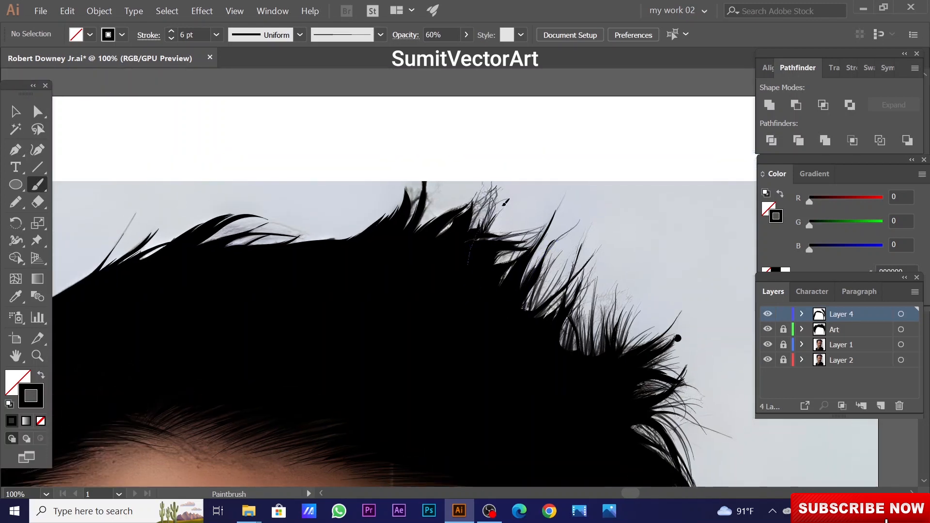
mouse_move(505, 202)
mouse_down()
mouse_move(514, 240)
mouse_move(538, 269)
mouse_up()
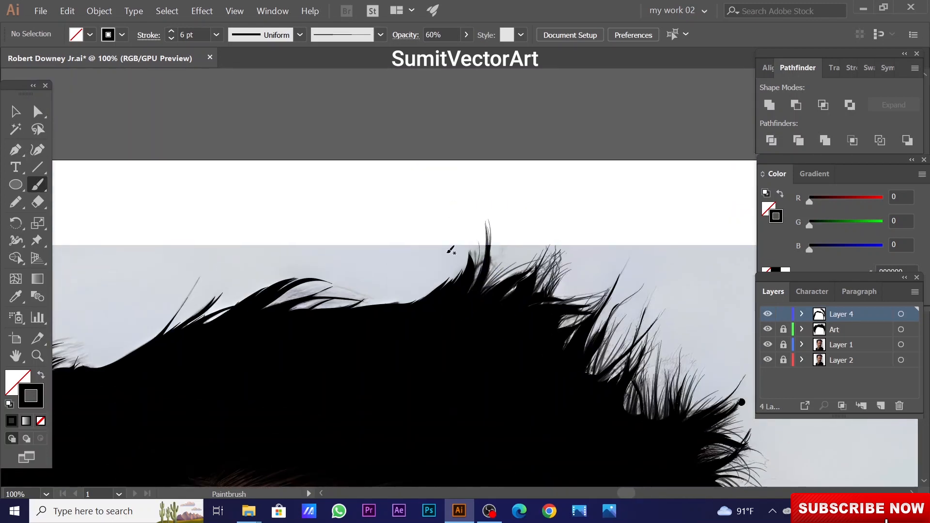
drag(439, 309, 506, 279)
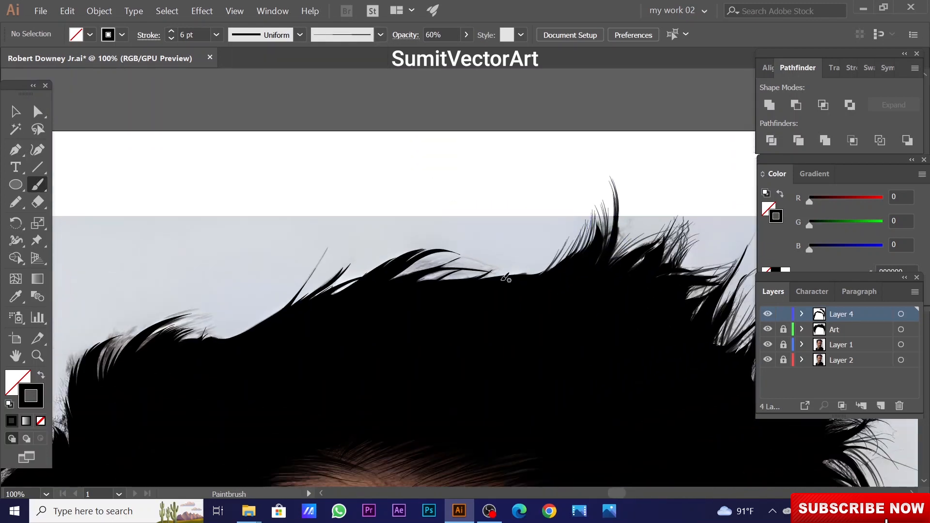
Step: Paint wispy strands along the hair's top outline from beside the tallest tuft to the swept tuft on the ear side
mouse_move(423, 310)
mouse_down()
mouse_move(494, 316)
mouse_move(528, 332)
mouse_up()
drag(522, 302, 611, 291)
drag(487, 308, 590, 275)
drag(584, 270, 627, 251)
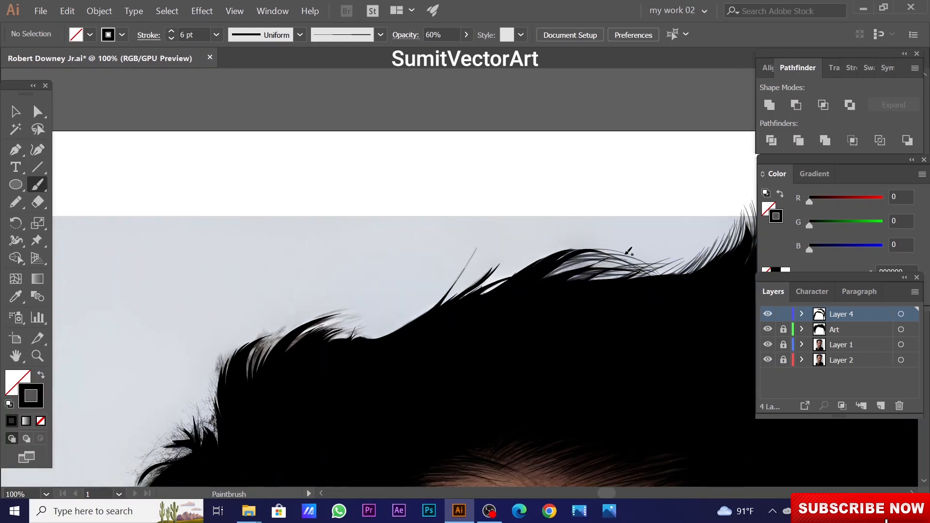
drag(543, 261, 626, 245)
drag(577, 266, 617, 238)
mouse_move(538, 286)
mouse_down()
mouse_move(626, 228)
mouse_move(580, 250)
mouse_up()
mouse_move(533, 295)
mouse_down()
mouse_move(578, 252)
mouse_move(586, 281)
mouse_up()
mouse_move(522, 293)
mouse_down()
mouse_move(562, 280)
mouse_move(487, 269)
mouse_up()
drag(461, 326, 541, 317)
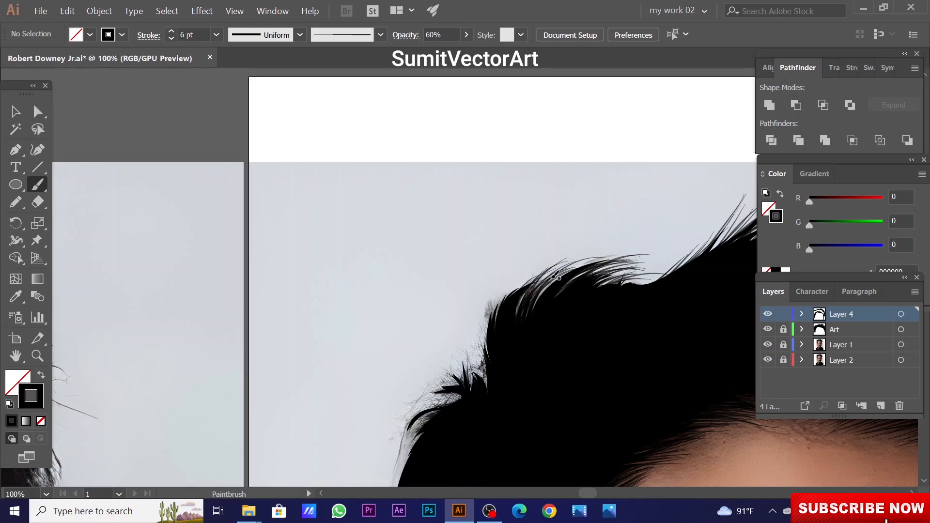
Step: Cover the ear-side upper corner of the hair outline and its small side tuft with fine strands
drag(495, 347, 482, 291)
mouse_move(465, 310)
mouse_down()
mouse_move(520, 246)
mouse_move(556, 223)
mouse_up()
drag(592, 287, 557, 237)
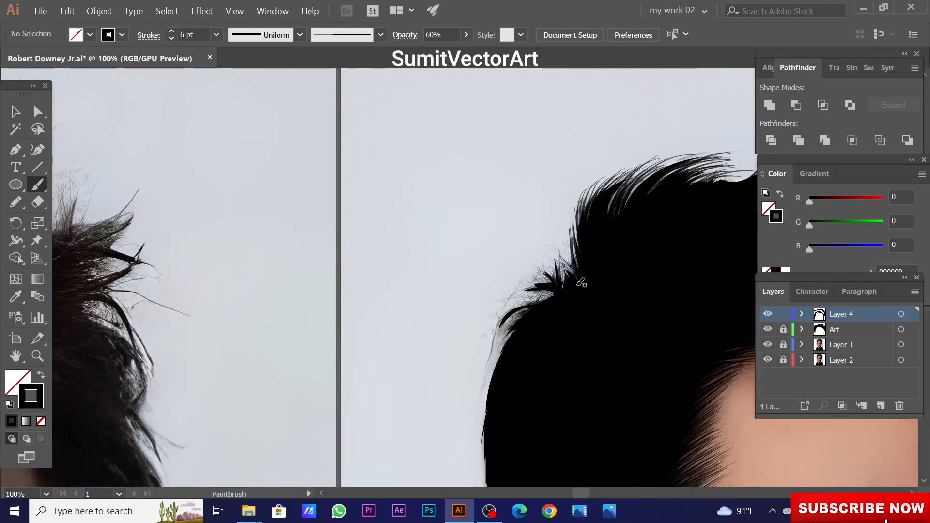
drag(558, 272, 604, 237)
drag(617, 258, 594, 231)
scroll(615, 237, down, 3)
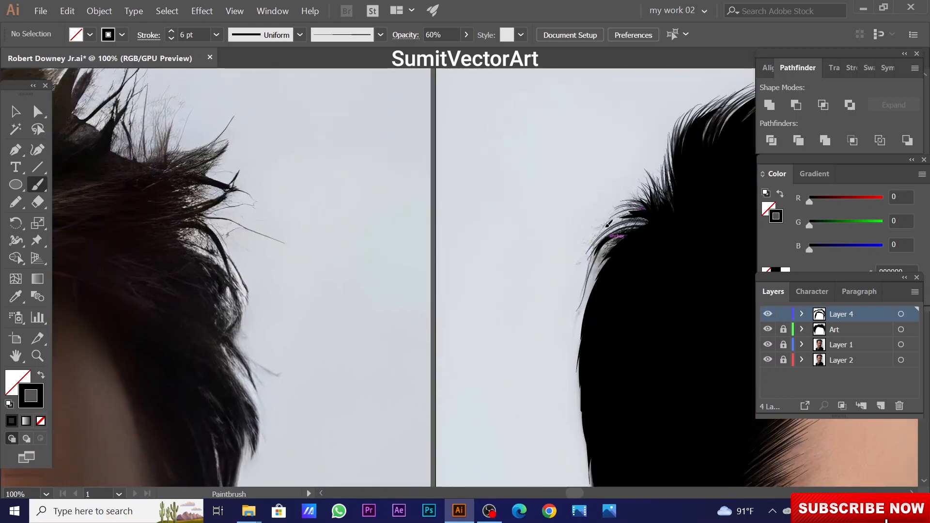
Step: Paint fine strands down the outer hair edge to the ear and along the sideburn in front of it
scroll(598, 214, down, 4)
scroll(536, 201, down, 8)
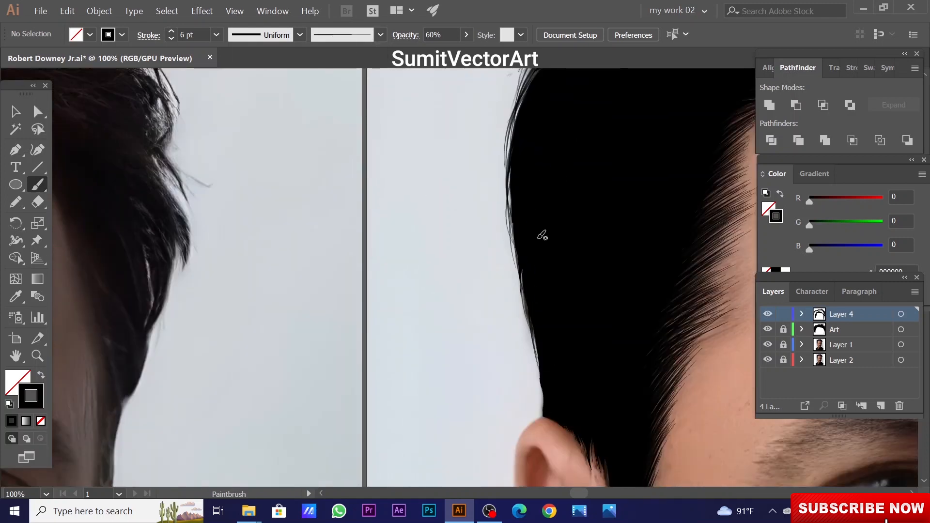
drag(588, 365, 553, 315)
drag(559, 301, 559, 345)
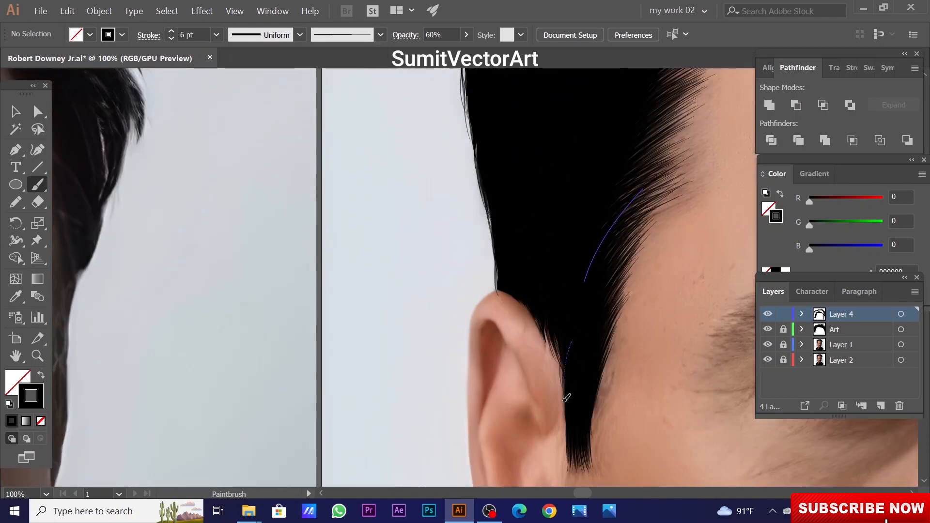
drag(565, 399, 565, 406)
drag(601, 349, 601, 281)
mouse_move(633, 187)
mouse_down()
mouse_move(590, 264)
mouse_move(596, 320)
mouse_up()
mouse_move(548, 242)
mouse_down()
mouse_move(567, 322)
mouse_move(512, 323)
mouse_move(580, 330)
mouse_up()
Step: Review the whole hair artwork with the Layer 1 photo temporarily hidden, save the file, and lock Layer 4
key(ctrl+minus)
key(ctrl+minus)
key(ctrl+minus)
key(ctrl+minus)
key(ctrl+minus)
click(768, 345)
ctrl+click(498, 330)
ctrl+alt+click(499, 330)
key(ctrl+s)
click(784, 315)
click(768, 345)
ctrl+double_click(500, 250)
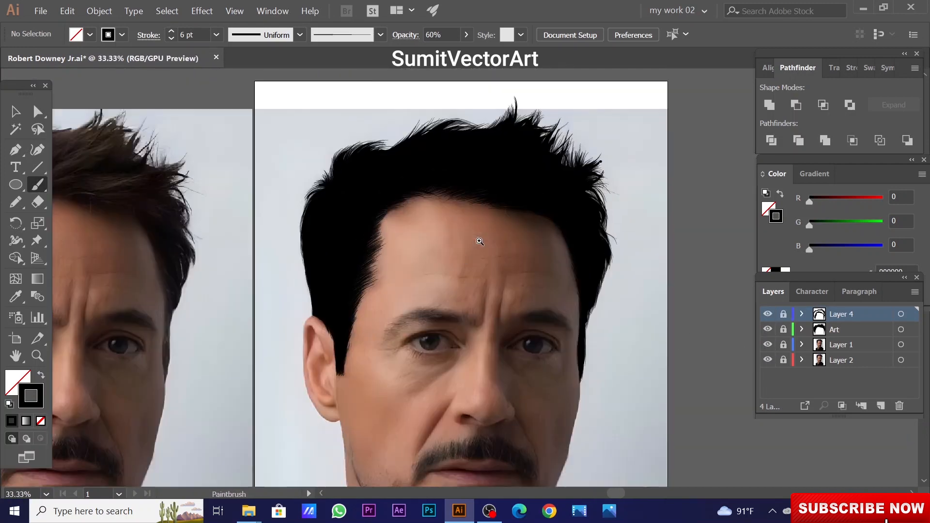
Step: Add a new layer on top and hide the Layer 4 and Art layers
click(881, 406)
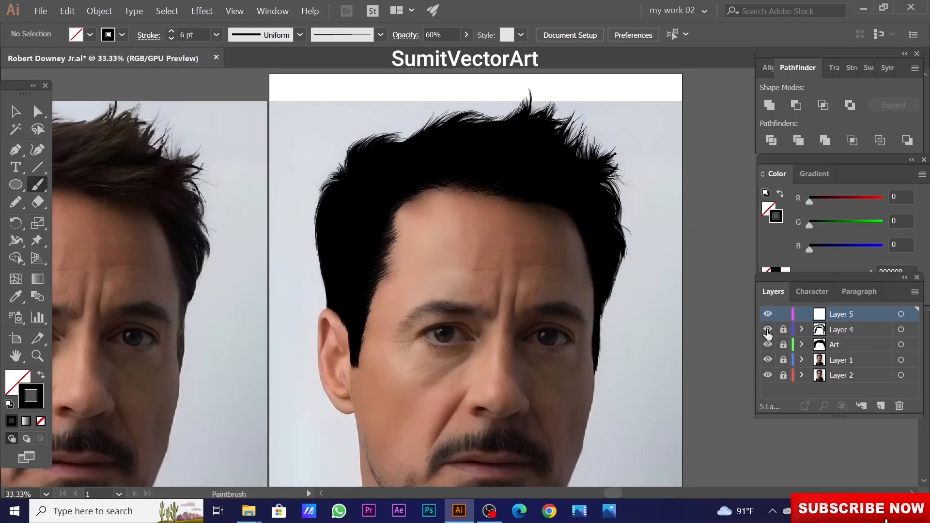
drag(768, 333, 768, 345)
key(ctrl+plus)
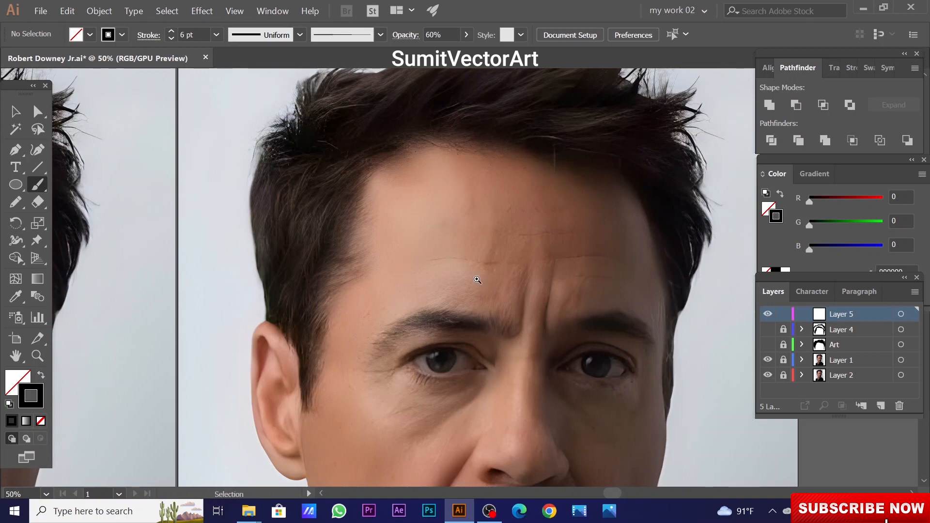
Step: Choose the art brush tapered at both ends, paint a trial strand on the sideburn by the ear, and set its weight to 1 pt
ctrl+click(500, 429)
drag(370, 241, 510, 387)
click(380, 35)
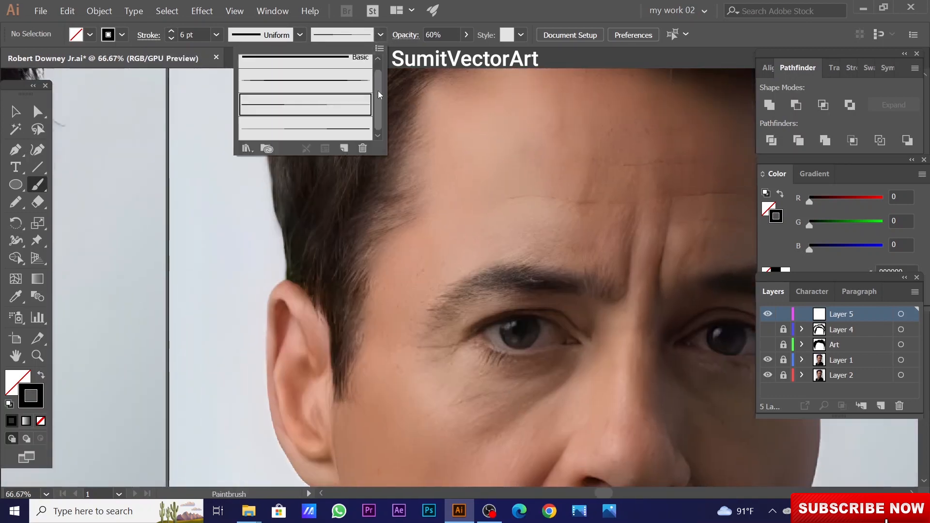
click(355, 83)
ctrl+click(411, 296)
mouse_move(409, 297)
mouse_down()
mouse_move(395, 286)
mouse_move(395, 221)
mouse_up()
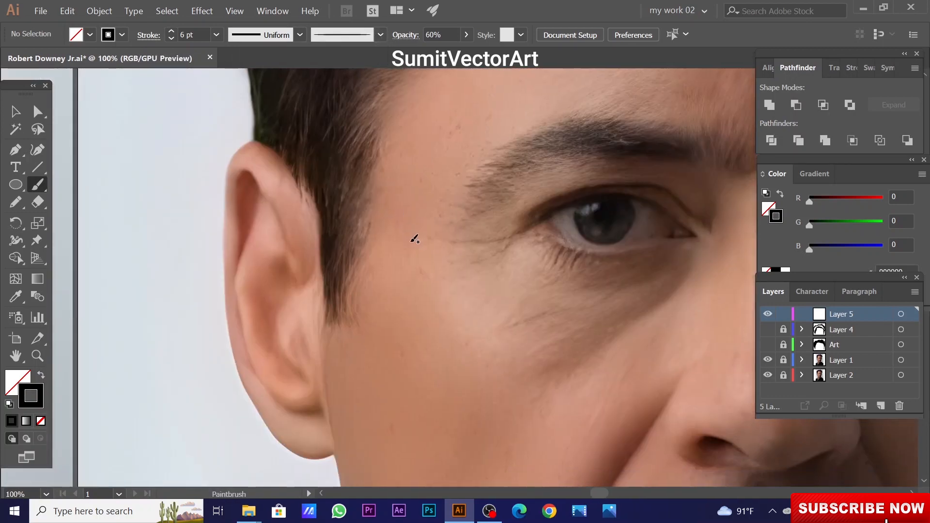
ctrl+click(351, 251)
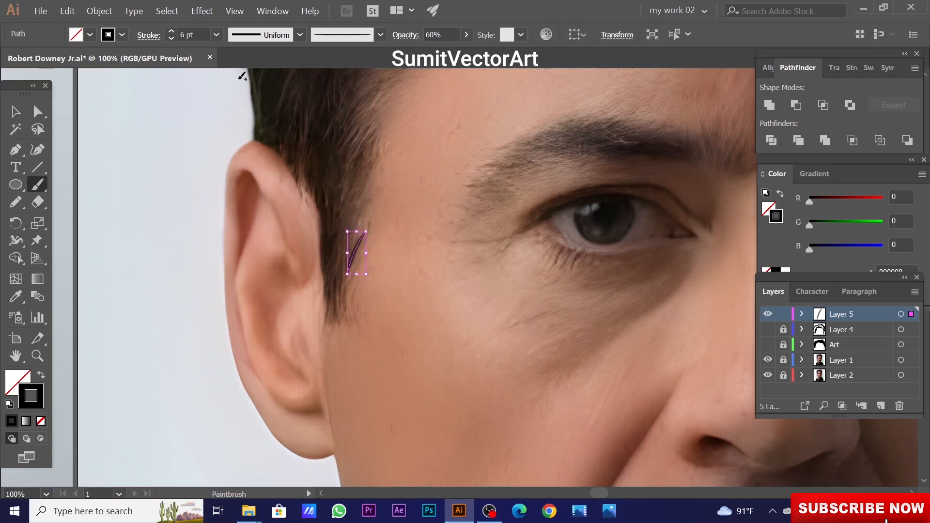
click(216, 35)
click(244, 99)
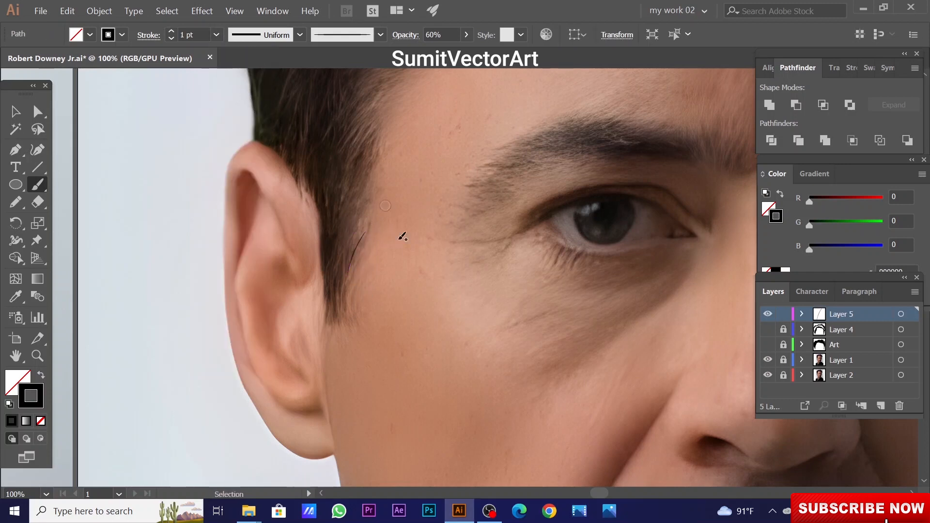
Step: Set the stroke color to bright yellow, R 255, G 255, B 0
drag(811, 202, 887, 204)
drag(811, 226, 898, 228)
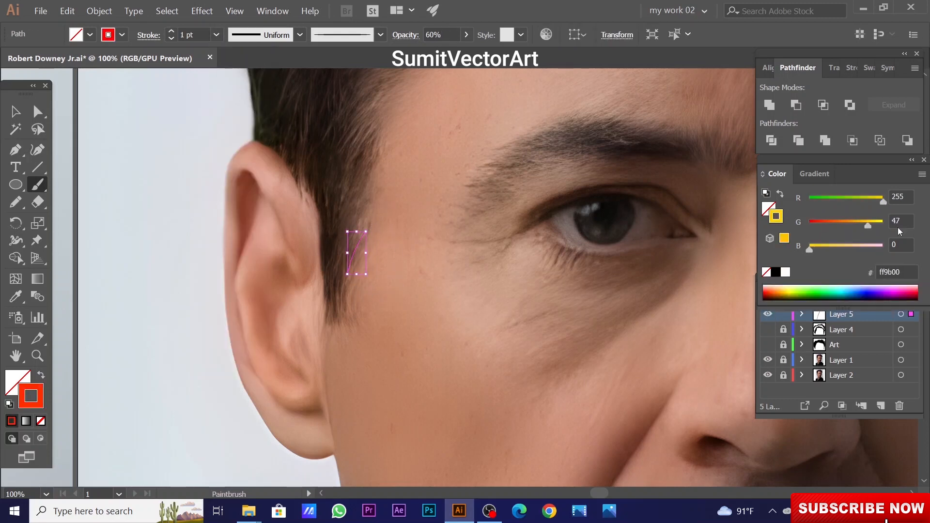
ctrl+click(595, 315)
drag(380, 234, 409, 203)
ctrl+click(390, 211)
ctrl+click(429, 256)
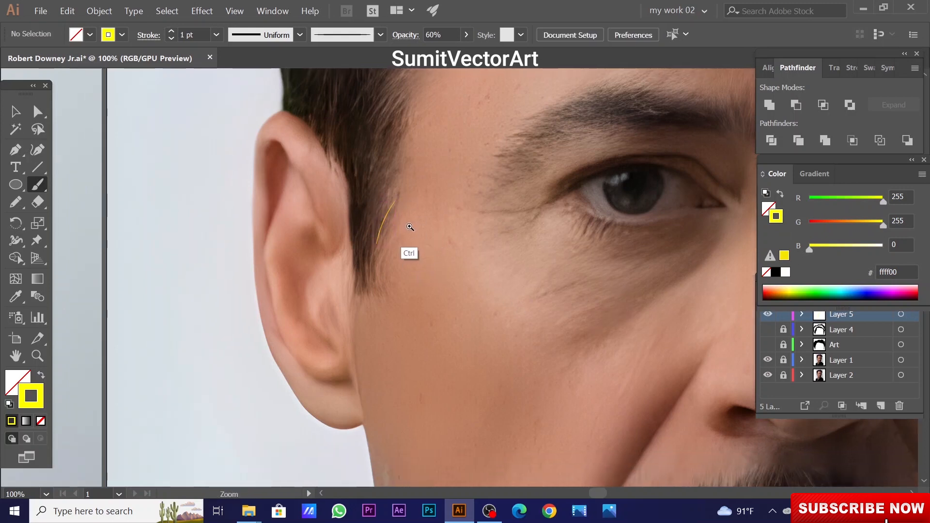
Step: Paint fine yellow strands up the front edge of the sideburn beside the ear
ctrl+click(411, 228)
drag(431, 256, 412, 309)
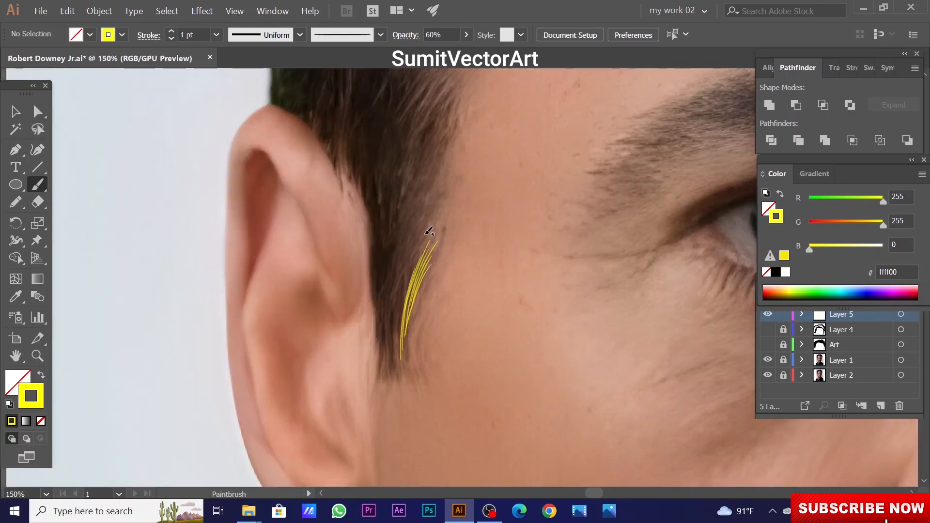
drag(408, 253, 397, 294)
drag(421, 224, 386, 341)
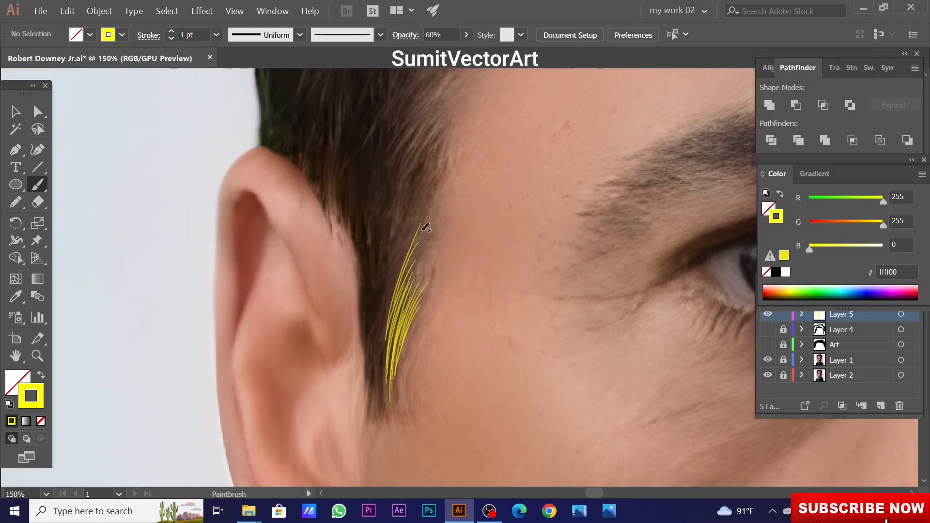
Step: Set the Paintbrush tool's fidelity one notch closer to Smooth
double_click(36, 186)
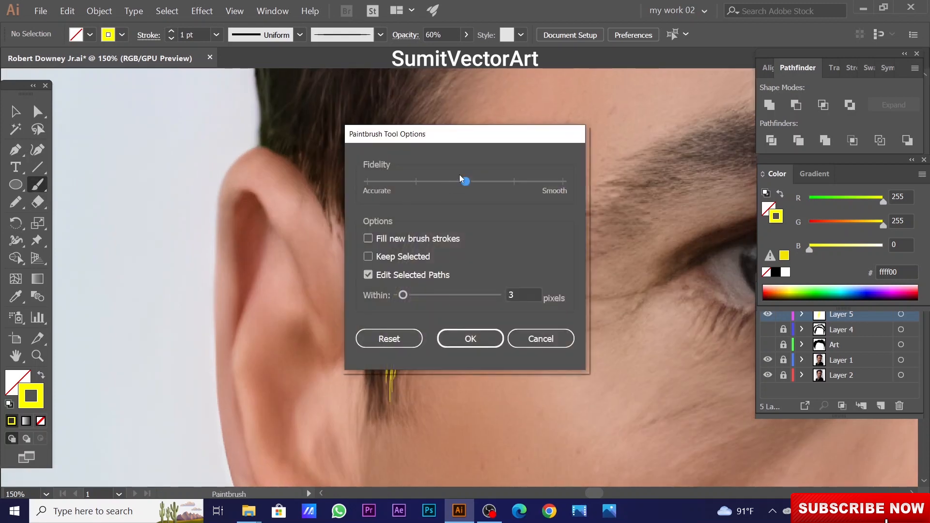
drag(469, 185, 515, 184)
click(472, 339)
Step: Extend the yellow strands in dense, curved, overlapping strokes from the sideburn up toward the temple
drag(463, 260, 481, 277)
drag(460, 161, 447, 188)
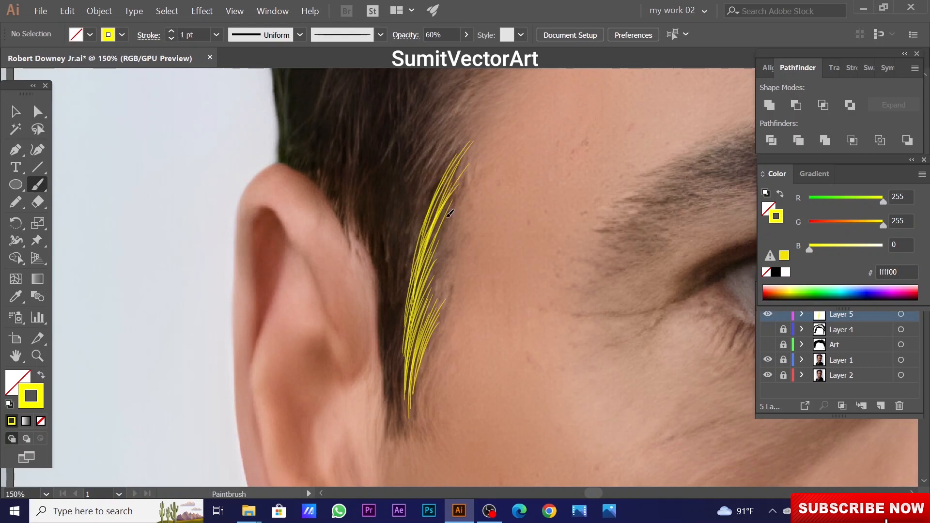
drag(448, 215, 417, 296)
drag(430, 258, 438, 321)
drag(478, 186, 415, 311)
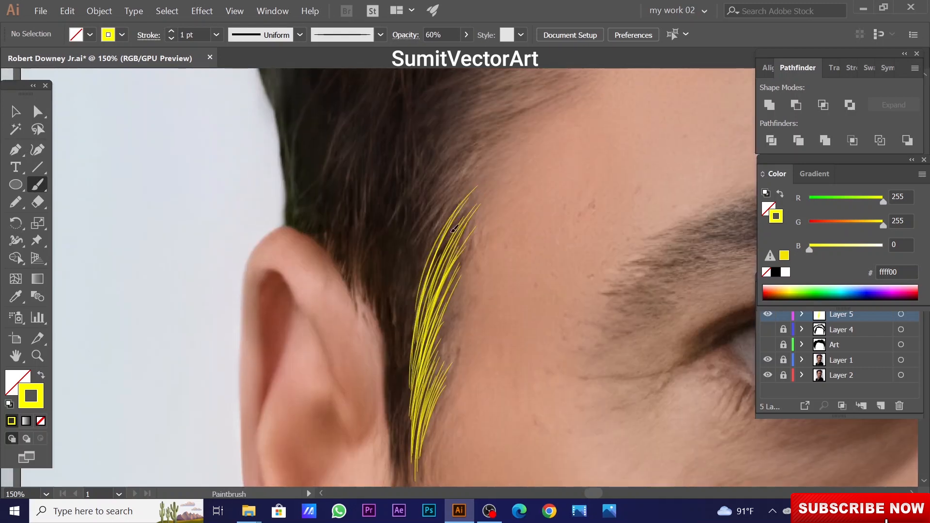
drag(489, 163, 415, 297)
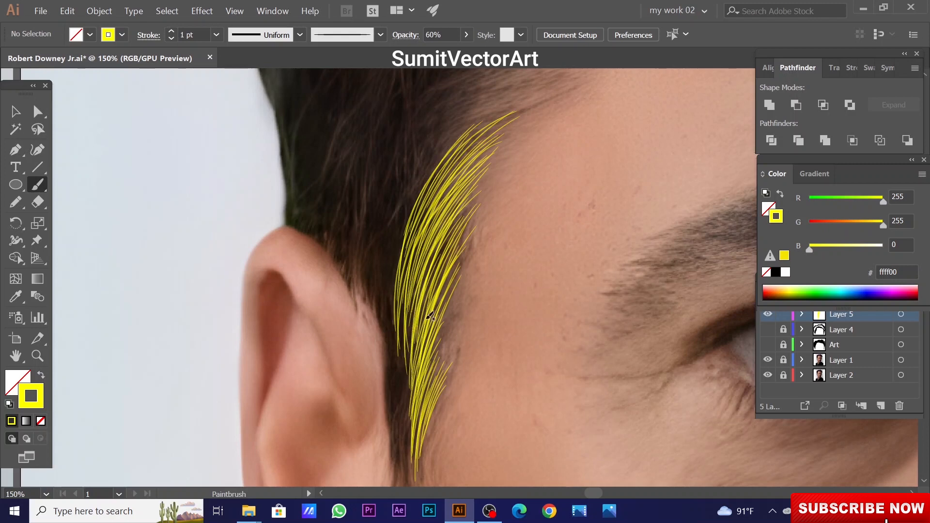
Step: Set the opacity of all the yellow strands to 40%
key(ctrl+a)
drag(443, 35, 410, 42)
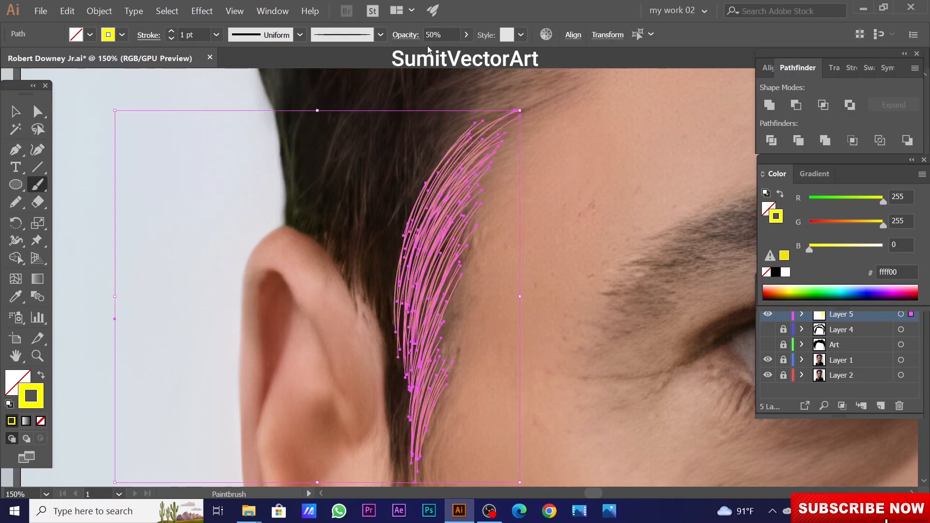
text(40)
key(ctrl+shift+a)
Step: Paint longer curved yellow strands over the temple hair, reaching toward the hairline point beside the forehead
drag(598, 338, 617, 405)
drag(574, 149, 422, 291)
drag(579, 160, 429, 297)
drag(503, 181, 414, 348)
drag(533, 156, 411, 380)
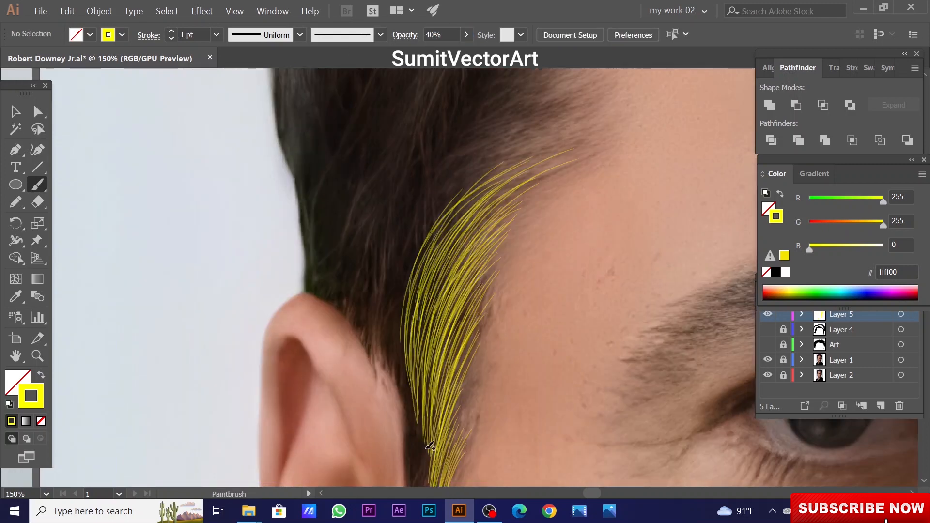
Step: Paint dense curved yellow strands over the side hair above the ear, running from the sideburn to the temple hairline
drag(430, 446, 467, 321)
drag(430, 318, 447, 433)
drag(426, 299, 448, 438)
mouse_move(446, 75)
mouse_down()
mouse_move(461, 216)
mouse_move(405, 299)
mouse_up()
drag(542, 222, 396, 341)
mouse_move(457, 214)
mouse_down()
mouse_move(430, 324)
mouse_move(442, 416)
mouse_up()
drag(433, 260, 420, 388)
drag(415, 216, 408, 370)
drag(405, 251, 399, 359)
drag(408, 225, 398, 351)
drag(430, 238, 421, 393)
drag(450, 151, 434, 290)
drag(514, 162, 479, 292)
drag(542, 214, 426, 308)
drag(539, 227, 429, 316)
mouse_move(497, 216)
mouse_down()
mouse_move(423, 318)
mouse_move(476, 221)
mouse_move(403, 350)
mouse_up()
drag(458, 194, 445, 260)
drag(450, 226, 440, 354)
Step: Extend the yellow strands upward from the temple into the upper side hair with overlapping curved strokes
key(ctrl+minus)
drag(520, 166, 492, 235)
drag(493, 191, 455, 298)
drag(515, 201, 446, 327)
drag(514, 236, 437, 348)
drag(511, 170, 439, 316)
mouse_move(474, 195)
mouse_down()
mouse_move(449, 302)
mouse_move(431, 306)
mouse_up()
drag(508, 159, 428, 308)
drag(445, 219, 411, 387)
drag(434, 290, 391, 397)
drag(414, 334, 373, 424)
drag(413, 284, 374, 413)
drag(462, 181, 426, 297)
drag(445, 190, 420, 294)
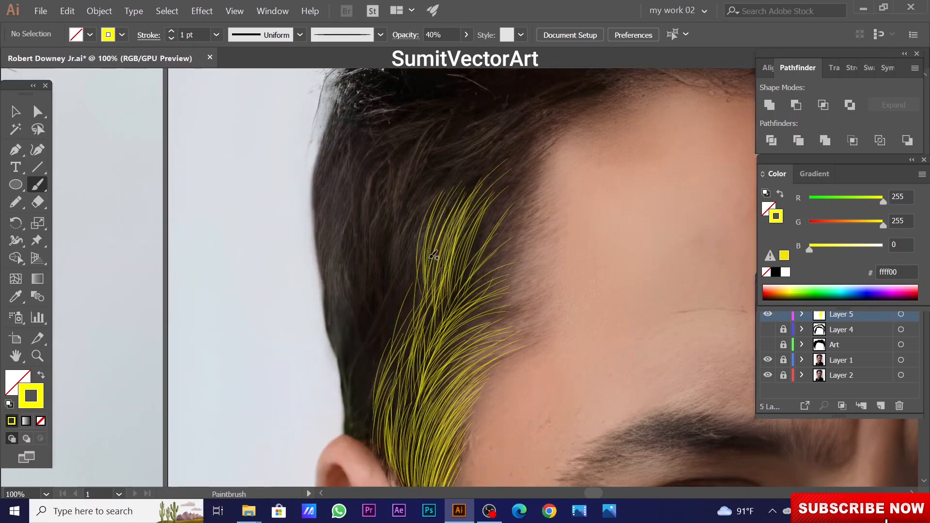
Step: Paint long yellow strands through the side hair above the ear, working from the temple out to the head's outer edge
drag(429, 257, 468, 172)
drag(412, 286, 436, 191)
drag(373, 432, 411, 296)
drag(363, 436, 383, 331)
drag(351, 408, 380, 320)
drag(355, 404, 329, 272)
drag(355, 433, 339, 341)
mouse_move(350, 334)
mouse_down()
mouse_move(342, 232)
mouse_move(333, 232)
mouse_up()
drag(355, 330, 348, 195)
drag(362, 251, 389, 145)
drag(372, 297, 363, 188)
drag(367, 338, 353, 210)
Step: Fill the middle and upper side hair with yellow strands that curve up and toward the forehead
drag(376, 301, 407, 149)
drag(376, 332, 412, 188)
mouse_move(371, 370)
mouse_down()
mouse_move(410, 223)
mouse_move(416, 261)
mouse_up()
drag(379, 359, 476, 201)
drag(380, 313, 429, 178)
drag(370, 324, 431, 167)
drag(335, 301, 390, 191)
drag(313, 343, 363, 200)
drag(315, 383, 342, 211)
drag(305, 281, 341, 201)
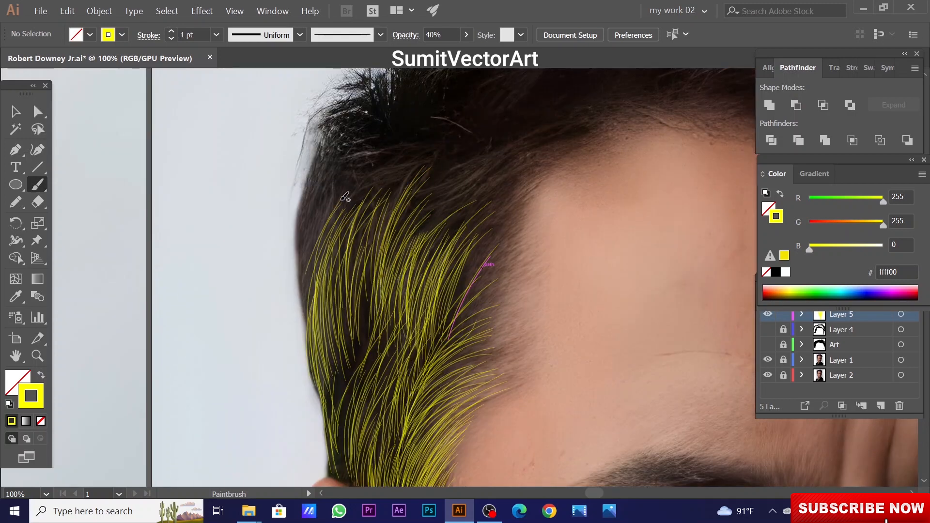
Step: Line the outer edge of the side hair with long yellow strands rising to the dark tuft
drag(306, 312, 343, 208)
drag(310, 295, 335, 176)
drag(303, 327, 336, 156)
drag(305, 310, 330, 160)
drag(301, 277, 339, 132)
drag(298, 264, 325, 140)
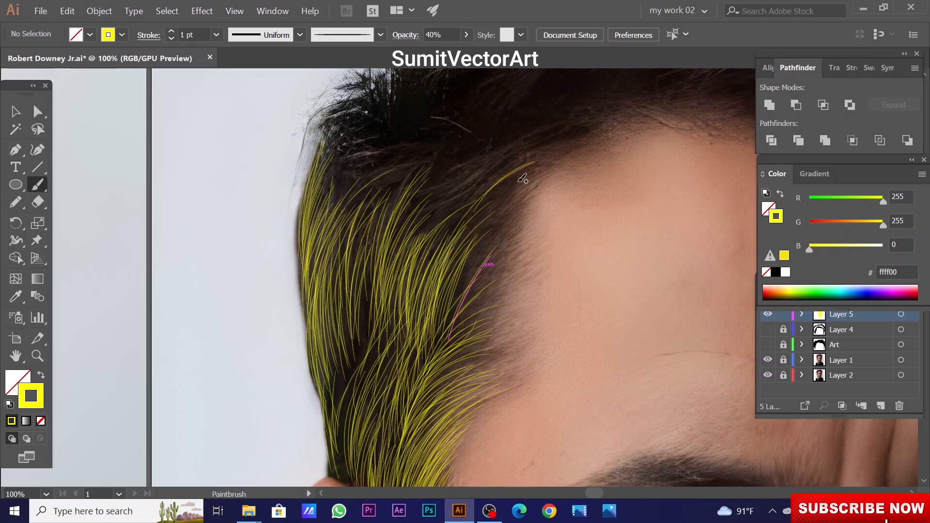
Step: Sweep long yellow strands from the upper side hair below the dark tuft toward the corner of the forehead hairline
drag(523, 178, 531, 246)
drag(426, 349, 523, 247)
drag(402, 339, 540, 233)
drag(373, 344, 509, 242)
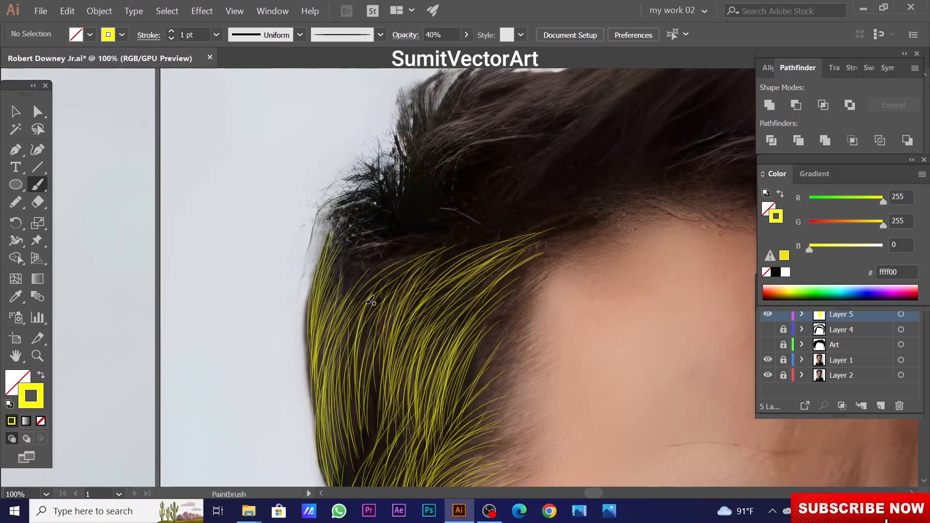
mouse_move(340, 322)
mouse_down()
mouse_move(436, 242)
mouse_move(432, 228)
mouse_up()
drag(310, 376, 349, 234)
drag(388, 340, 421, 257)
drag(480, 354, 557, 222)
drag(470, 376, 555, 245)
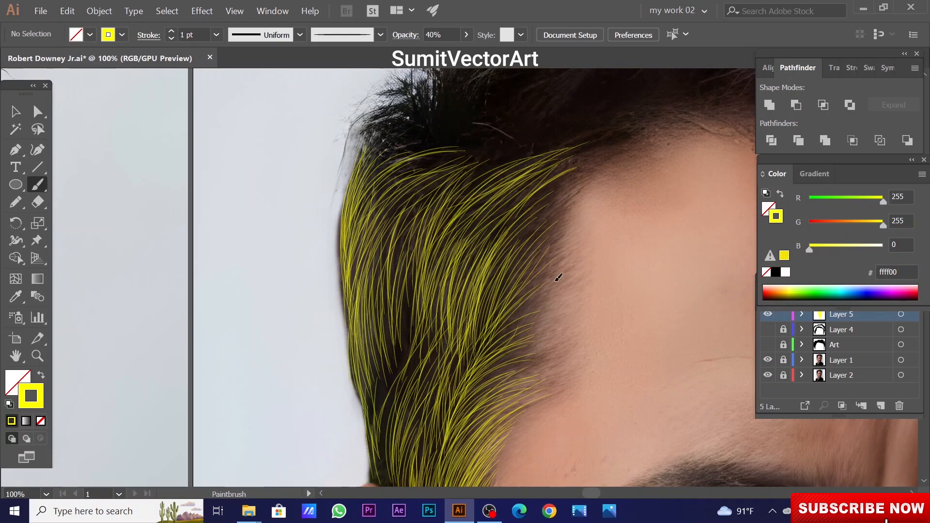
Step: Fill the gaps beside the temple hairline with yellow strands and continue them along the forehead hairline corner
drag(555, 282, 460, 386)
drag(549, 324, 454, 422)
drag(556, 364, 453, 447)
drag(441, 284, 405, 419)
drag(488, 465, 496, 208)
drag(543, 109, 429, 477)
drag(526, 246, 475, 270)
drag(526, 240, 427, 282)
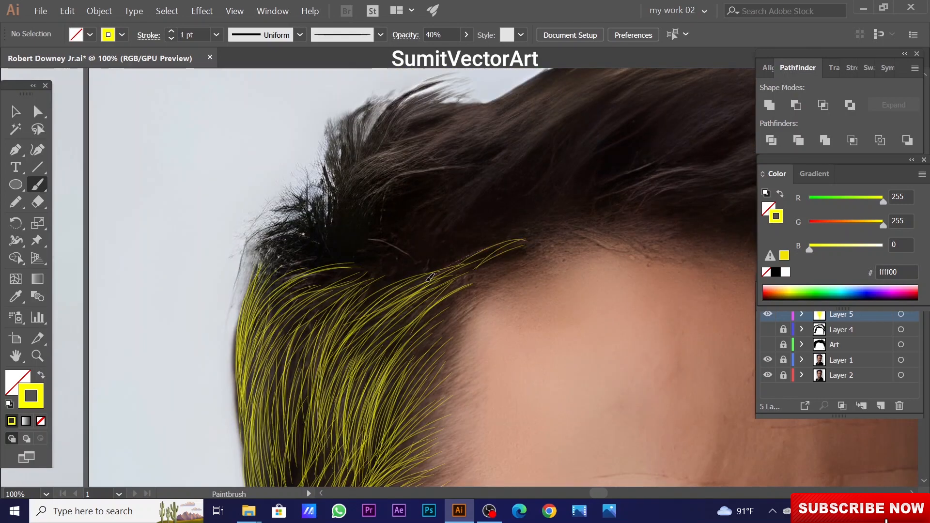
Step: Set the stroke weight to 2 pt and paint long yellow strands sweeping over the crown from the hairline
drag(507, 114, 403, 218)
scroll(403, 218, down, 1)
ctrl+click(426, 225)
mouse_move(541, 182)
mouse_down()
mouse_move(359, 294)
mouse_move(380, 284)
mouse_move(377, 270)
mouse_up()
click(172, 31)
ctrl+click(257, 177)
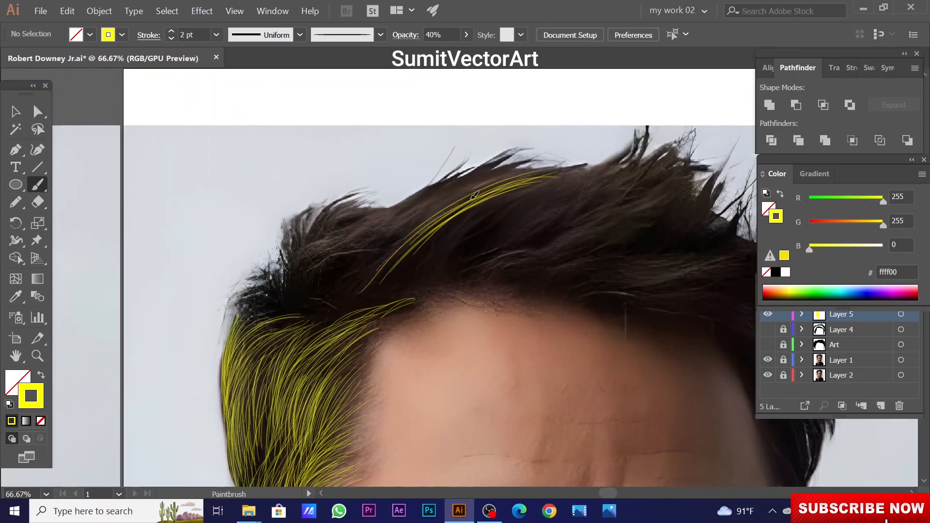
drag(474, 195, 539, 174)
drag(357, 283, 533, 176)
drag(373, 271, 560, 171)
drag(401, 236, 575, 171)
drag(344, 283, 521, 167)
drag(376, 244, 529, 166)
Step: Paint curved yellow strands fanning from the base of the side tuft up into the crown strands
drag(305, 286, 409, 239)
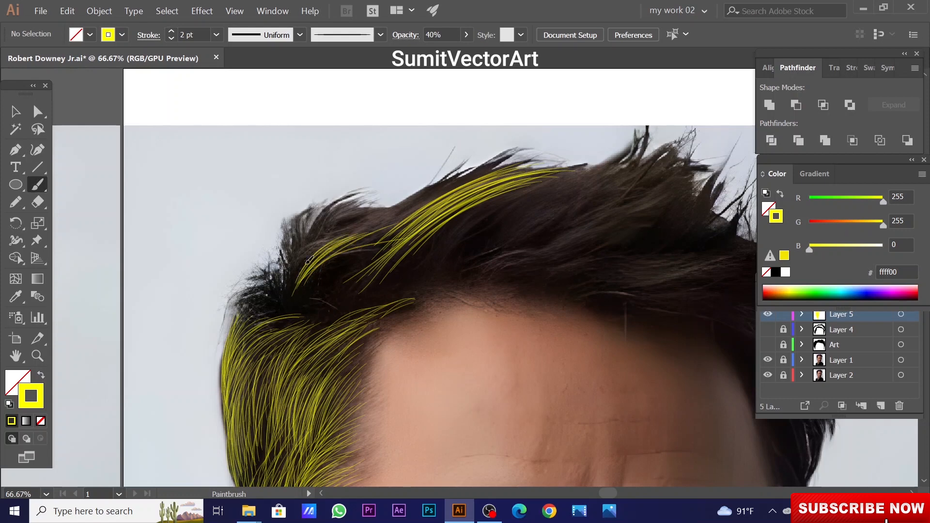
drag(305, 250, 440, 196)
drag(328, 250, 509, 173)
drag(316, 266, 471, 177)
drag(342, 234, 526, 171)
drag(336, 226, 379, 204)
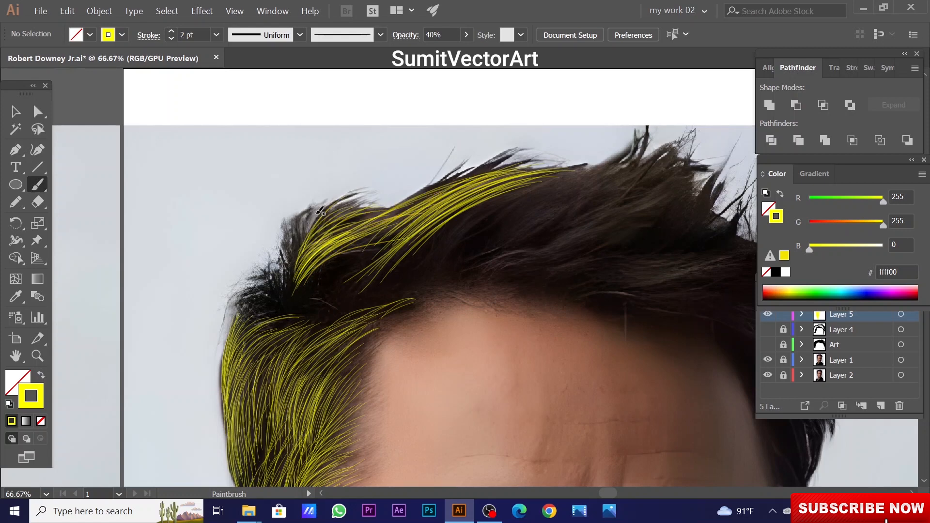
drag(295, 284, 311, 214)
Step: Thicken the crown hair with overlapping yellow strands sweeping from above the hairline toward the central spikes
mouse_move(539, 291)
mouse_down()
mouse_move(399, 286)
mouse_move(399, 332)
mouse_up()
drag(277, 310, 405, 217)
drag(292, 313, 440, 214)
drag(300, 292, 443, 211)
drag(336, 238, 450, 205)
drag(281, 261, 408, 212)
drag(333, 291, 466, 210)
drag(380, 261, 490, 191)
drag(347, 270, 481, 194)
drag(400, 254, 490, 188)
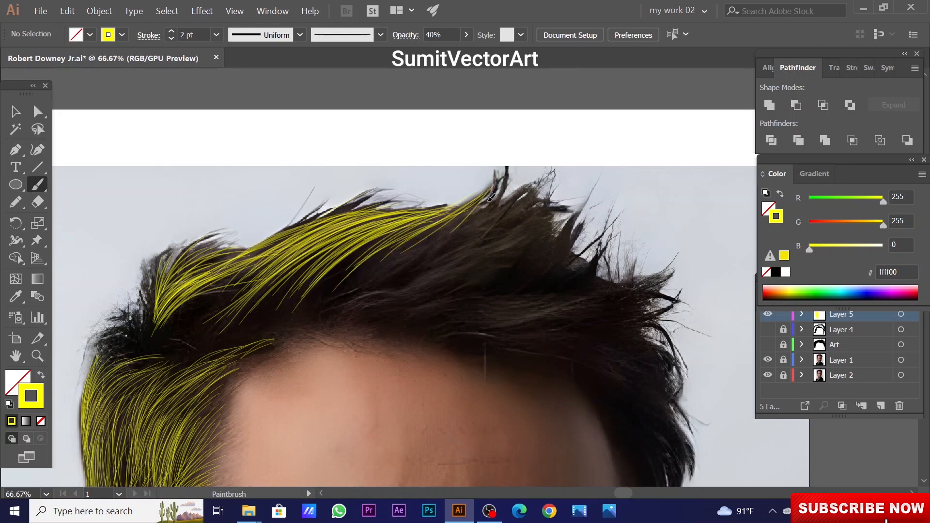
Step: Paint long yellow strands from above the forehead hairline up into the tall spikes at the top of the hair
drag(388, 269, 496, 179)
drag(367, 288, 472, 203)
drag(335, 300, 466, 214)
mouse_move(339, 296)
mouse_down()
mouse_move(449, 219)
mouse_move(447, 248)
mouse_up()
drag(311, 326, 508, 238)
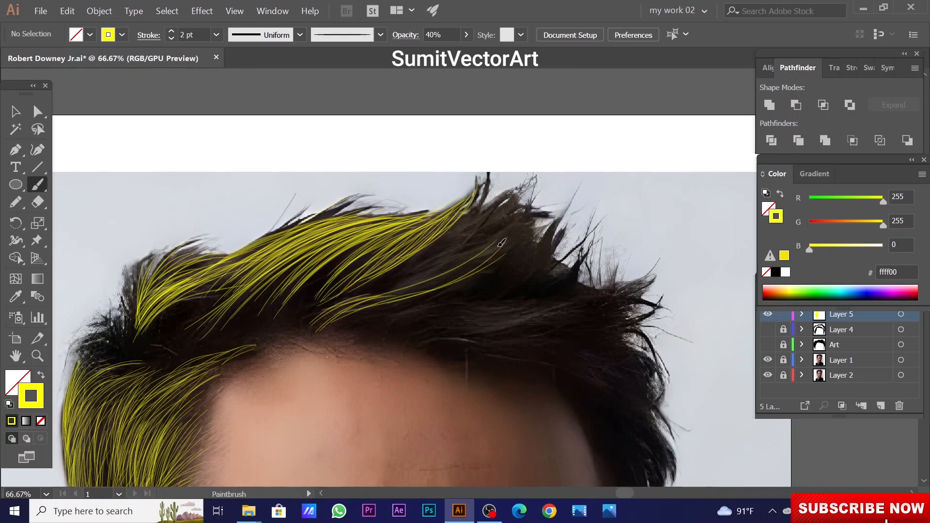
drag(370, 314, 523, 219)
drag(349, 310, 496, 240)
Step: Add yellow strands that curve up into the tips of the tallest spikes at the top of the hair
drag(495, 194, 496, 194)
drag(438, 252, 487, 175)
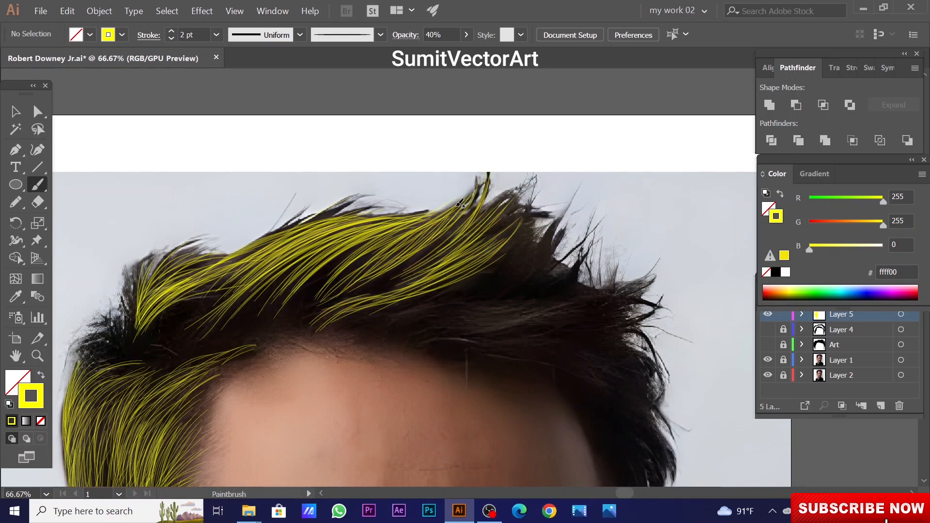
drag(471, 267, 516, 221)
drag(431, 297, 533, 192)
drag(517, 259, 564, 210)
drag(427, 300, 562, 213)
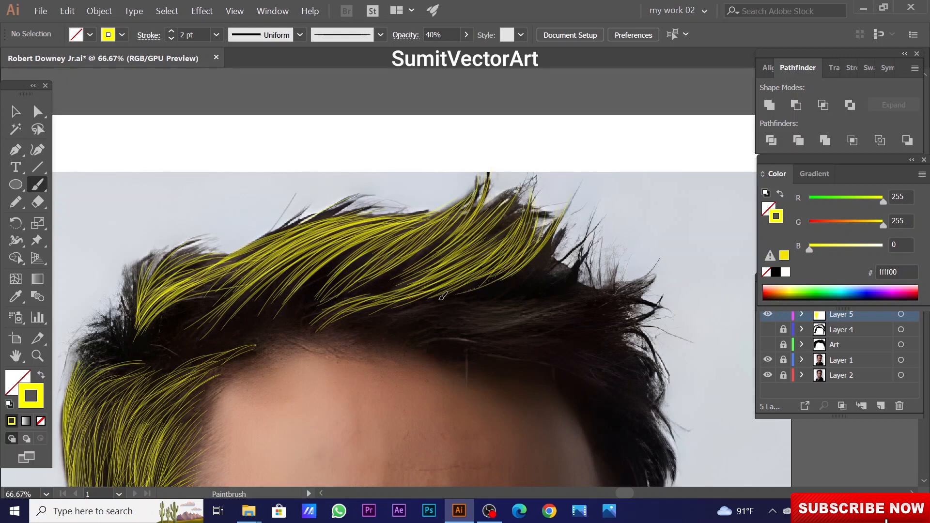
Step: Paint flatter yellow strands above the middle of the forehead hairline, sweeping toward the spikes on the far side
drag(363, 318, 531, 243)
drag(329, 324, 430, 289)
drag(518, 330, 411, 321)
drag(280, 317, 420, 293)
drag(299, 321, 378, 303)
drag(255, 331, 356, 282)
mouse_move(212, 319)
mouse_down()
mouse_move(323, 273)
mouse_move(306, 248)
mouse_up()
mouse_move(320, 324)
mouse_down()
mouse_move(301, 295)
mouse_move(466, 258)
mouse_up()
mouse_move(292, 304)
mouse_down()
mouse_move(426, 285)
mouse_move(400, 275)
mouse_up()
drag(288, 313, 370, 299)
mouse_move(356, 291)
mouse_down()
mouse_move(303, 282)
mouse_move(435, 256)
mouse_up()
drag(290, 279, 444, 252)
Step: Paint long arched yellow strands from above the hairline, curving down over the far side of the head
drag(312, 302, 297, 214)
mouse_move(274, 218)
mouse_down()
mouse_move(351, 220)
mouse_move(429, 268)
mouse_up()
drag(250, 212, 401, 228)
drag(280, 213, 460, 290)
drag(299, 205, 467, 305)
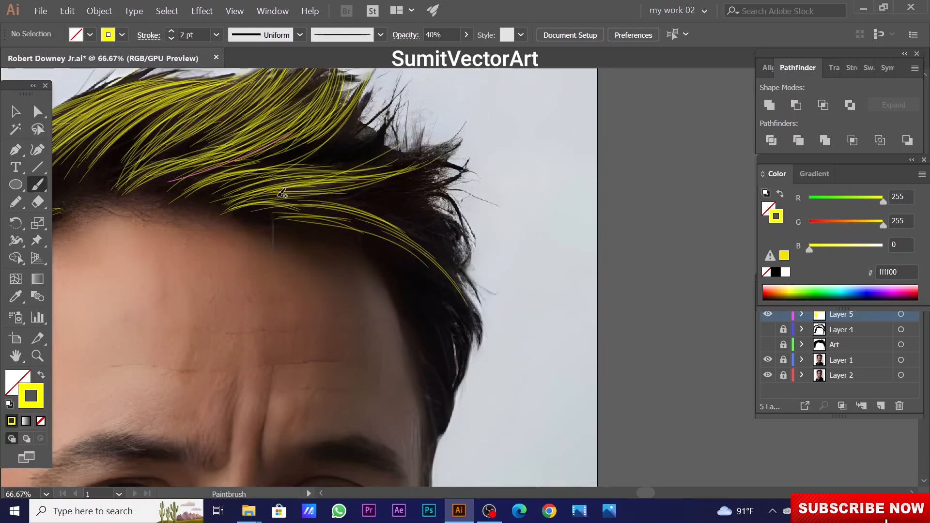
Step: Fill the far-side hair with downward-curving yellow strands following its outer edge
mouse_move(435, 251)
mouse_down()
mouse_move(411, 202)
mouse_move(430, 233)
mouse_up()
mouse_move(385, 188)
mouse_down()
mouse_move(454, 248)
mouse_move(422, 209)
mouse_up()
drag(445, 225, 472, 289)
drag(433, 205, 484, 267)
drag(455, 301, 466, 192)
mouse_move(446, 198)
mouse_down()
mouse_move(460, 259)
mouse_move(459, 223)
mouse_up()
drag(442, 227, 447, 279)
drag(444, 202, 451, 306)
Step: Show the Layer 4 and Art layers and add yellow strands to the gaps in the ear-side hair
drag(421, 70, 513, 365)
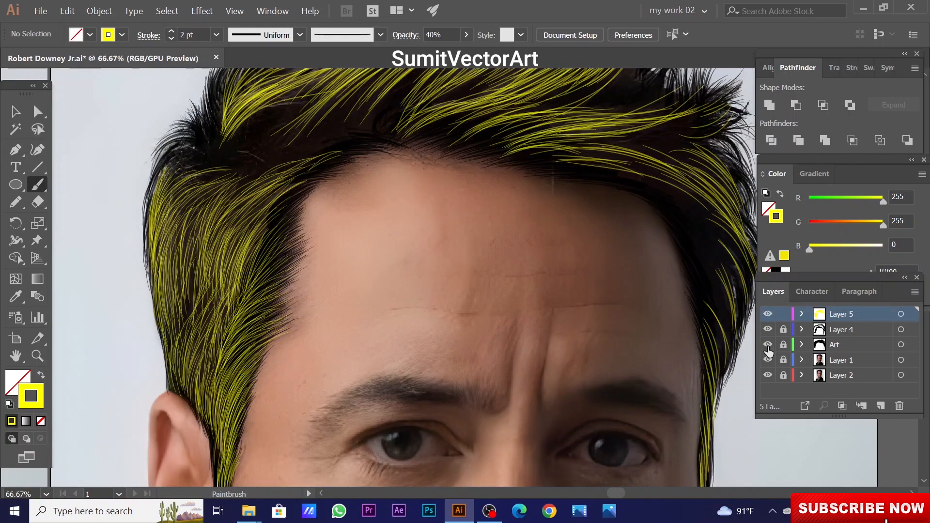
drag(291, 242, 333, 251)
drag(271, 271, 238, 378)
drag(243, 245, 213, 383)
drag(221, 249, 206, 366)
drag(223, 150, 187, 298)
mouse_move(244, 167)
mouse_down()
mouse_move(248, 203)
mouse_move(191, 236)
mouse_up()
drag(248, 160, 215, 205)
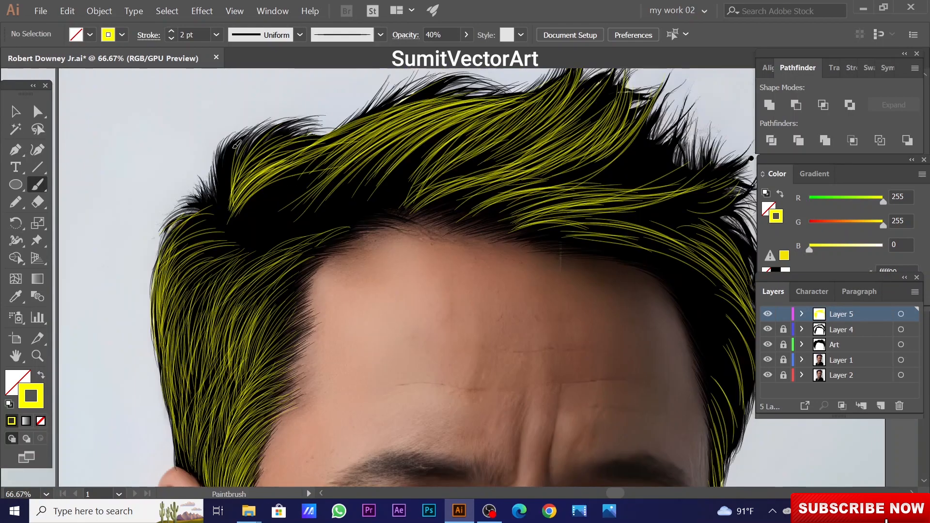
Step: Paint more yellow strands in the front tuft and across the top hair, sweeping up toward the upper spikes
drag(274, 164, 243, 188)
drag(454, 103, 366, 143)
mouse_move(436, 145)
mouse_down()
mouse_move(378, 152)
mouse_move(364, 209)
mouse_up()
drag(477, 119, 383, 234)
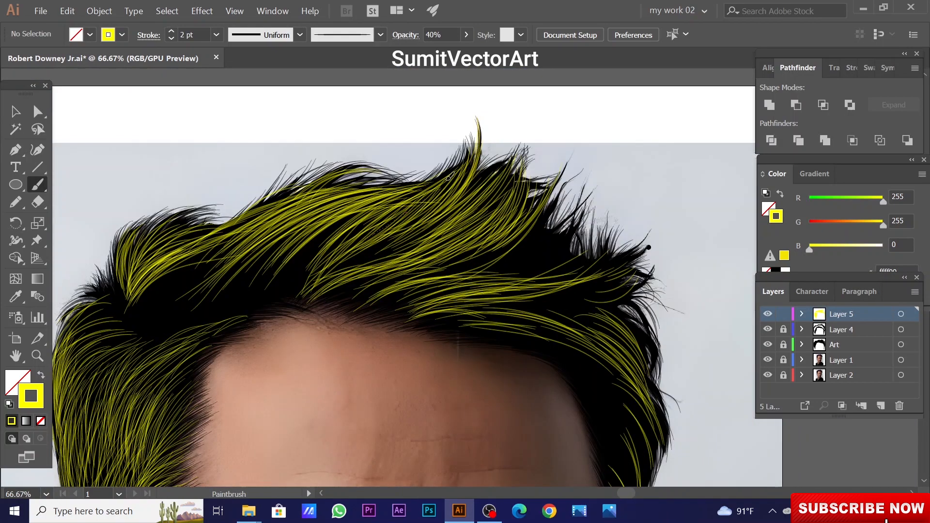
drag(455, 172, 314, 278)
mouse_move(394, 199)
mouse_down()
mouse_move(306, 286)
mouse_move(509, 233)
mouse_up()
drag(311, 296, 515, 161)
drag(412, 283, 533, 220)
Step: Add long yellow strands running toward the far-side spike tip and fill out the strands on that side of the head
drag(443, 294, 644, 251)
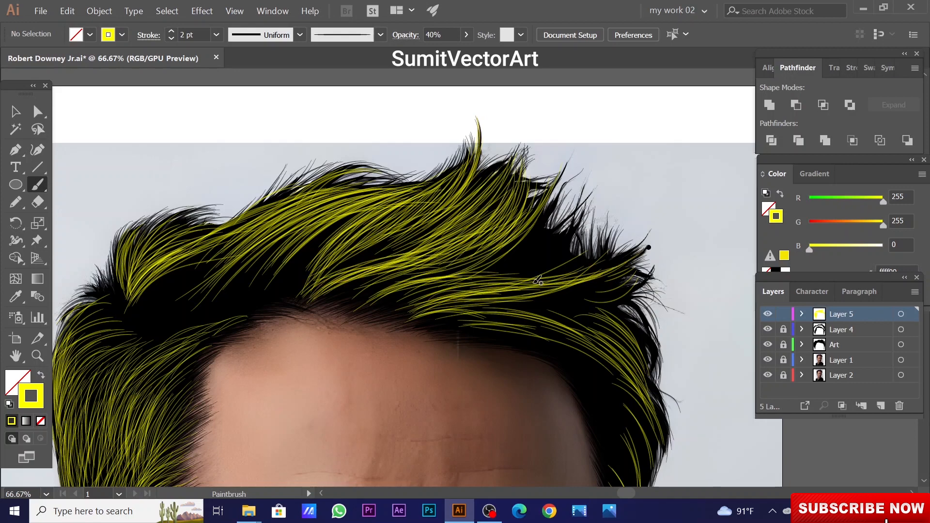
drag(541, 289, 647, 248)
mouse_move(530, 285)
mouse_down()
mouse_move(613, 237)
mouse_move(458, 185)
mouse_up()
mouse_move(392, 225)
mouse_down()
mouse_move(586, 322)
mouse_move(541, 295)
mouse_up()
drag(487, 229, 542, 329)
drag(493, 181, 536, 304)
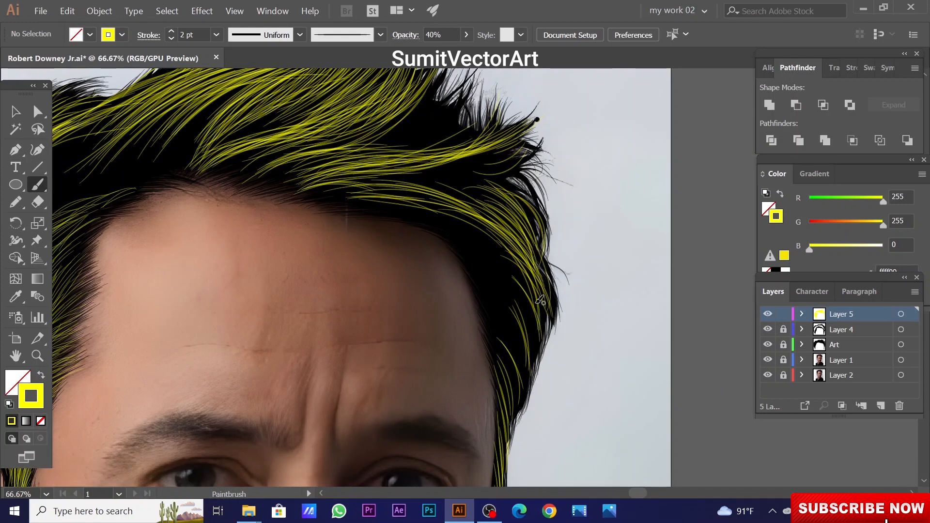
Step: Hide the Layer 1 photo and add 1 pt yellow strands to the ear-side sideburn
key(ctrl+minus)
key(ctrl+minus)
key(ctrl+minus)
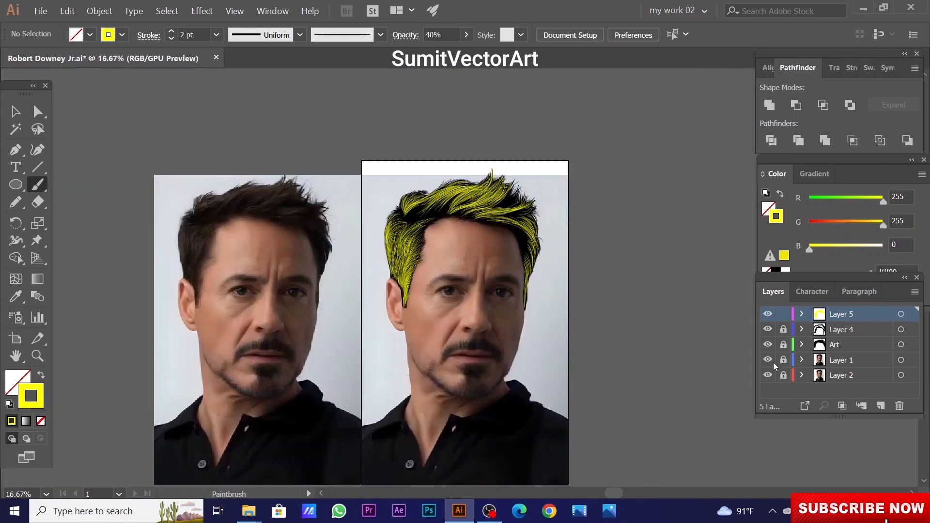
click(768, 360)
drag(425, 286, 490, 281)
drag(481, 314, 517, 221)
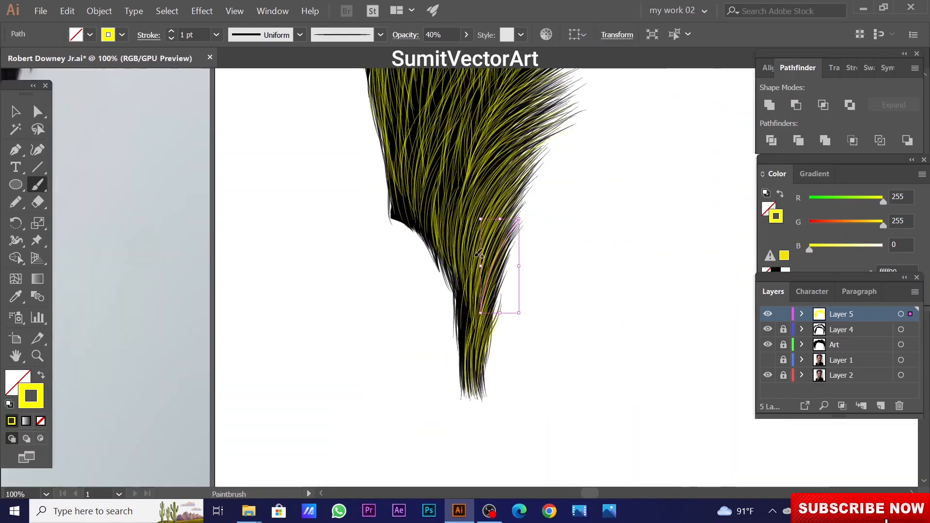
drag(464, 246, 472, 319)
drag(489, 277, 581, 203)
drag(422, 304, 413, 274)
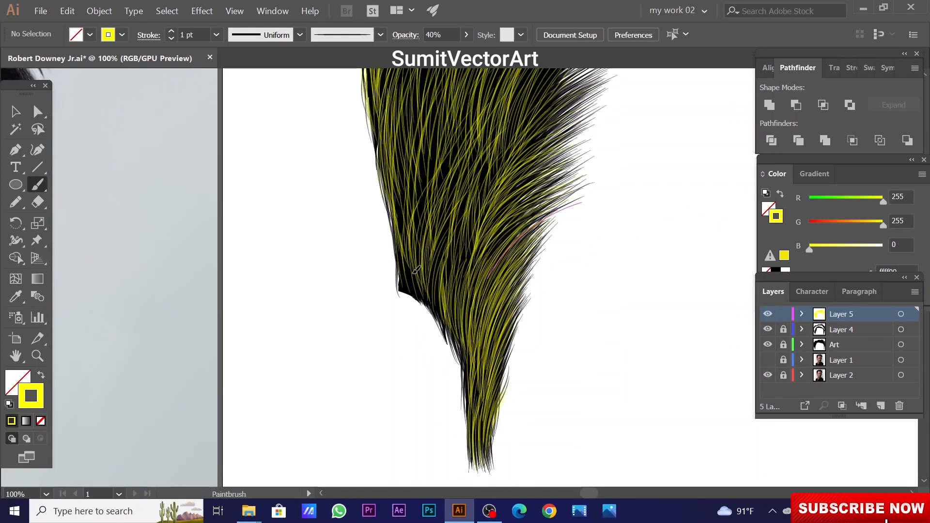
Step: Examine the yellow strand coverage over the whole hair shape beside the reference photo
key(ctrl+minus)
key(ctrl+minus)
key(ctrl+minus)
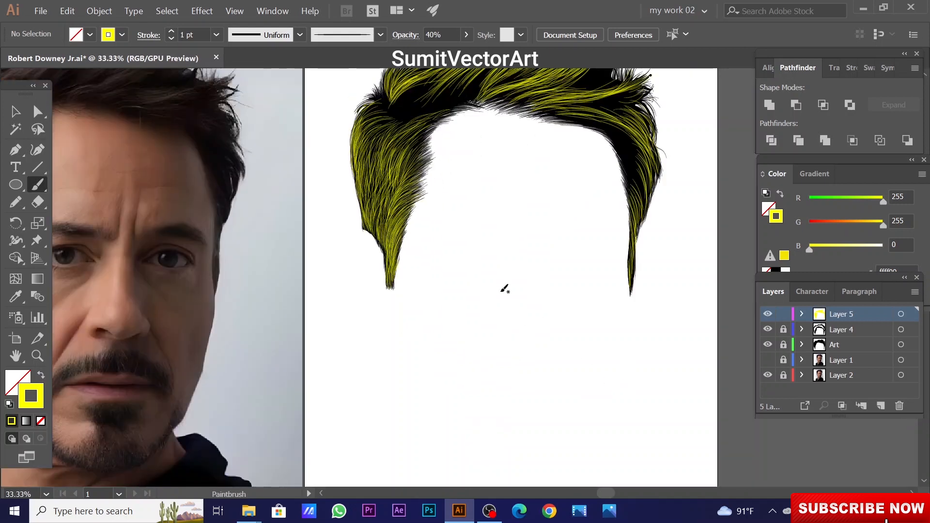
key(ctrl+minus)
key(ctrl+minus)
mouse_move(478, 282)
mouse_down()
mouse_move(468, 289)
mouse_move(470, 318)
mouse_up()
key(ctrl+equal)
key(v)
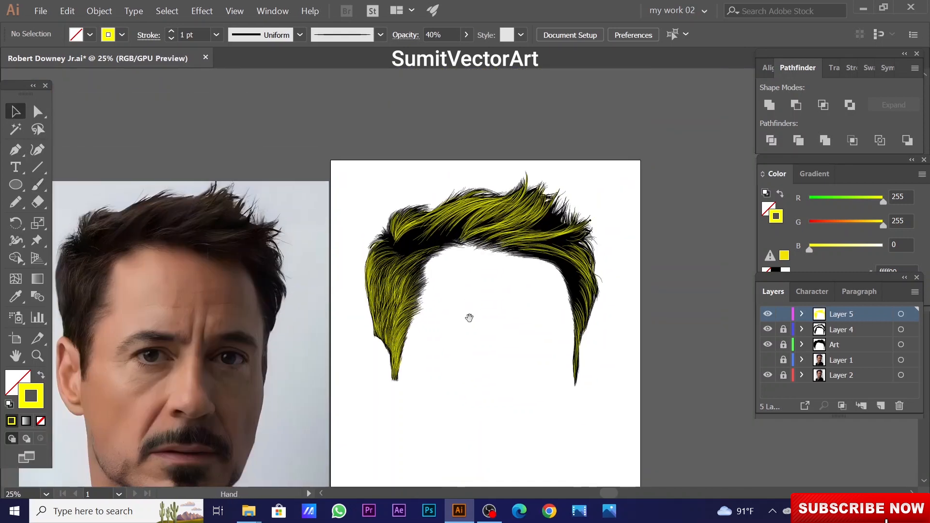
drag(482, 361, 479, 318)
key(ctrl+minus)
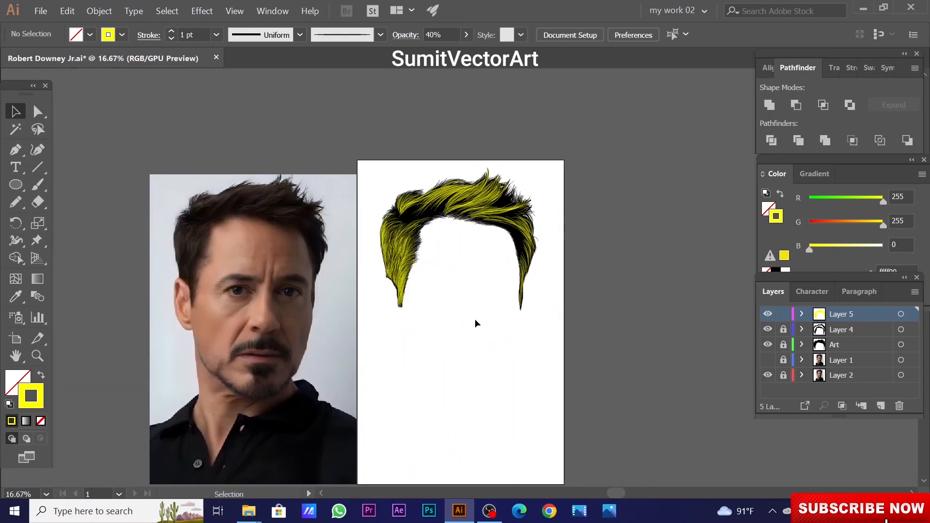
Step: Set the opacity of all yellow strands to 100%
key(ctrl+a)
click(479, 330)
key(ctrl+equal)
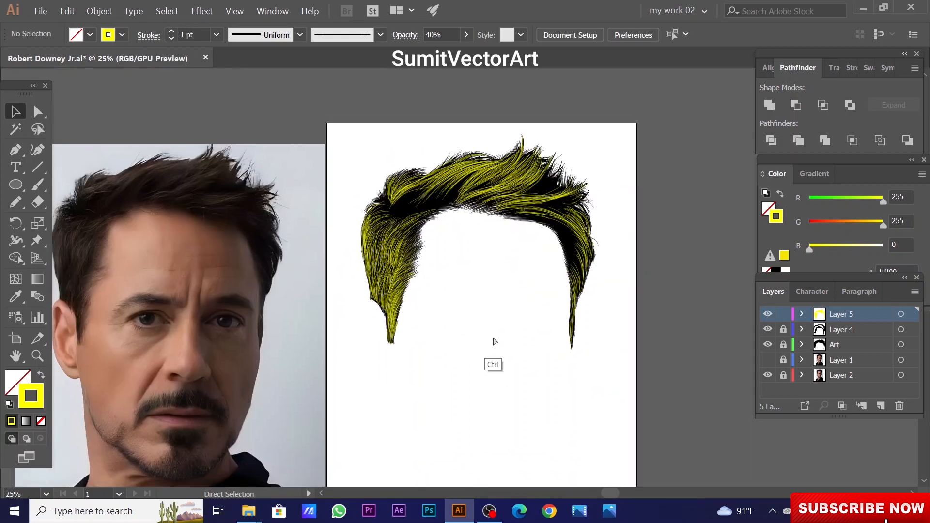
key(ctrl+a)
click(466, 35)
click(469, 257)
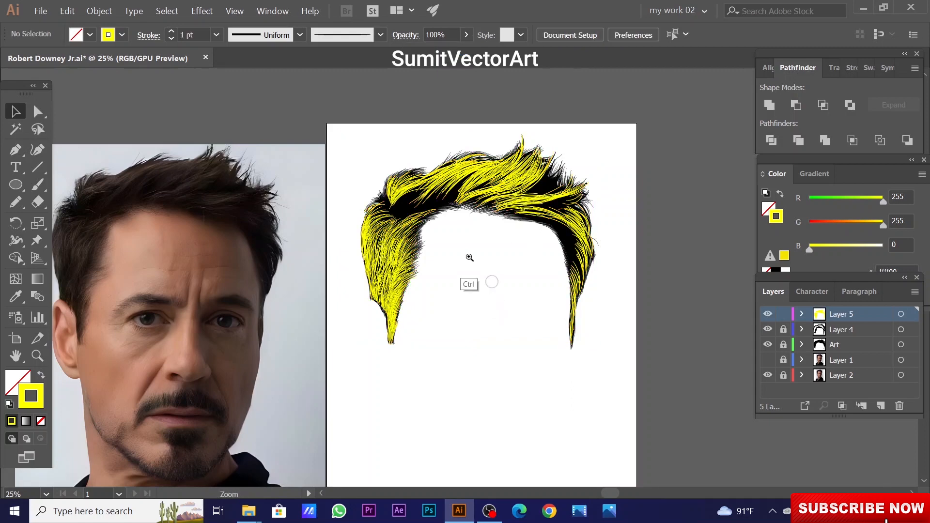
Step: Lasso the yellow strands of the ear-side hair down to the sideburn and group them
key(ctrl+equal)
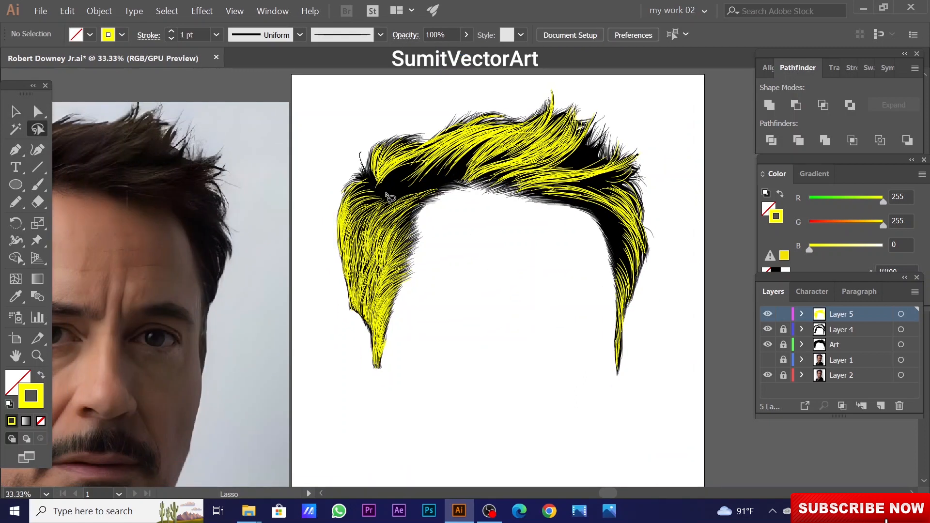
drag(294, 236, 298, 220)
key(v)
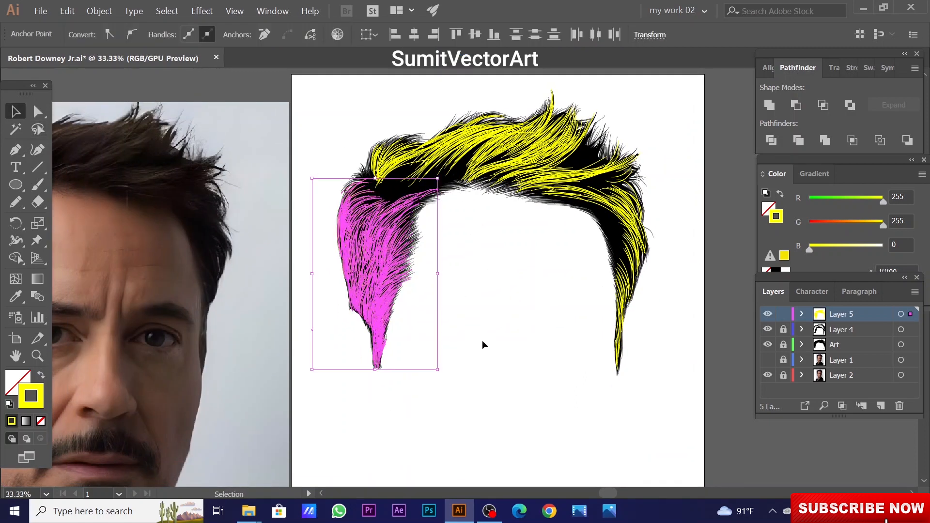
key(ctrl+g)
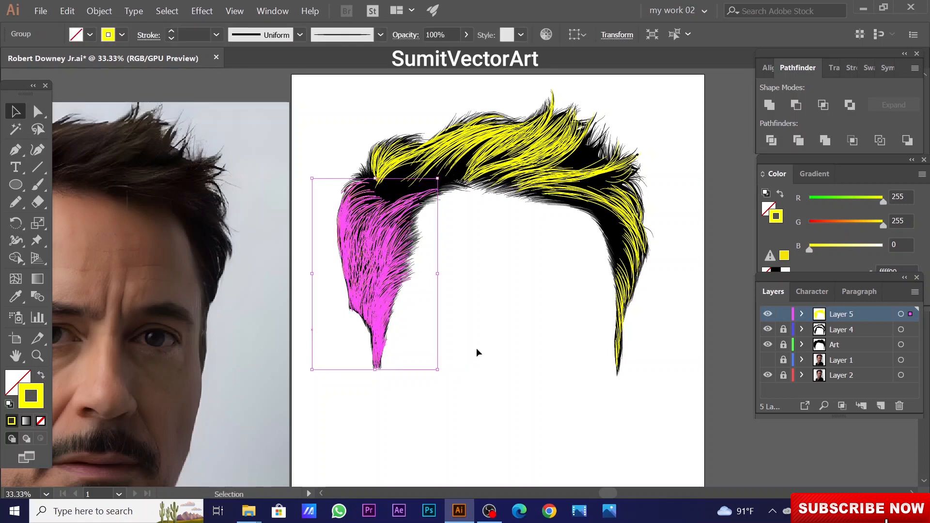
click(507, 315)
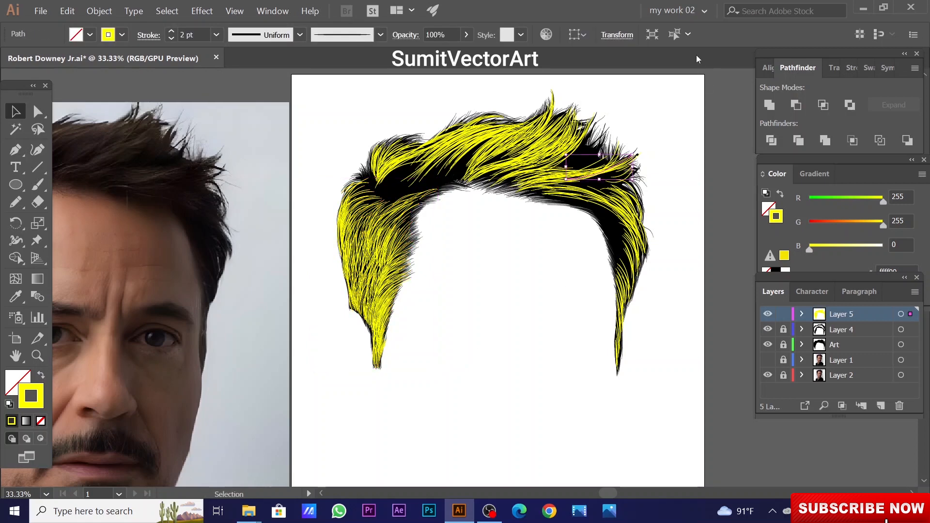
Step: Select the remaining yellow strands on the top and far side of the hair and group them
click(567, 201)
shift+click(388, 267)
click(409, 303)
click(388, 295)
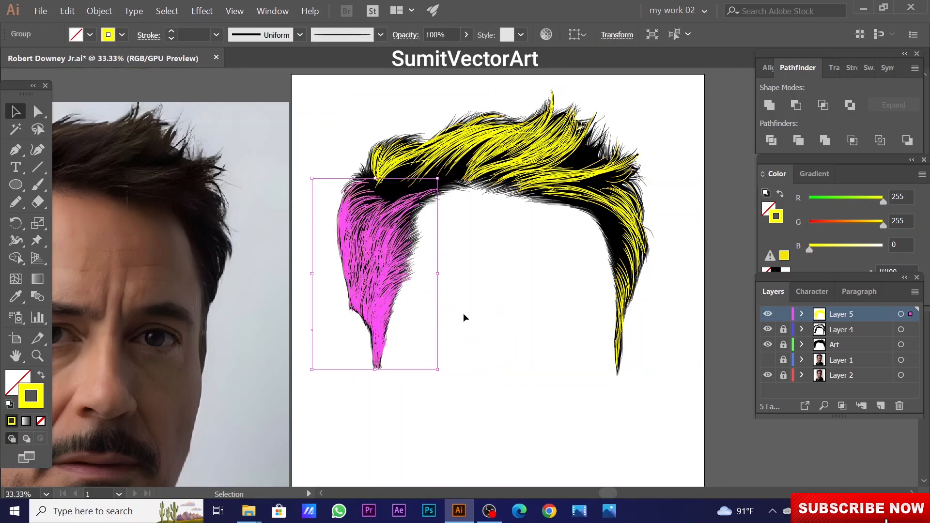
click(463, 313)
click(562, 163)
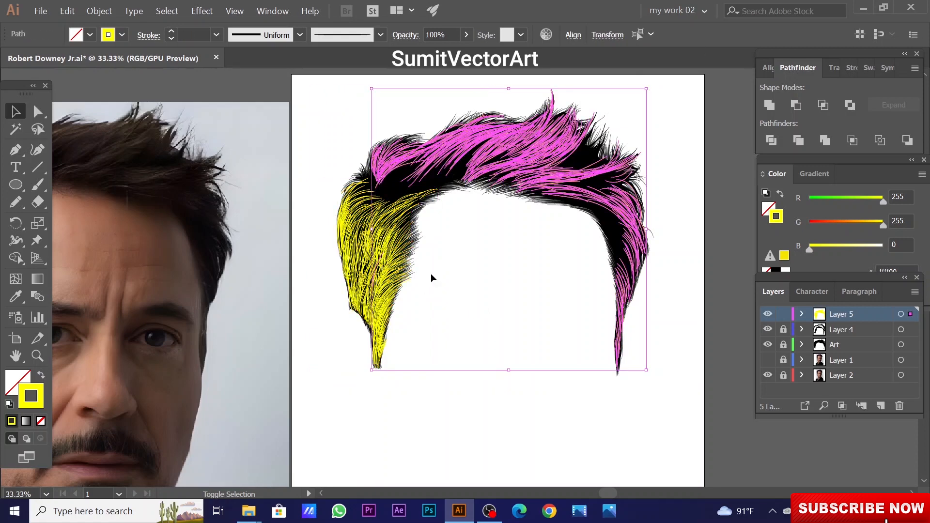
key(ctrl+g)
click(520, 266)
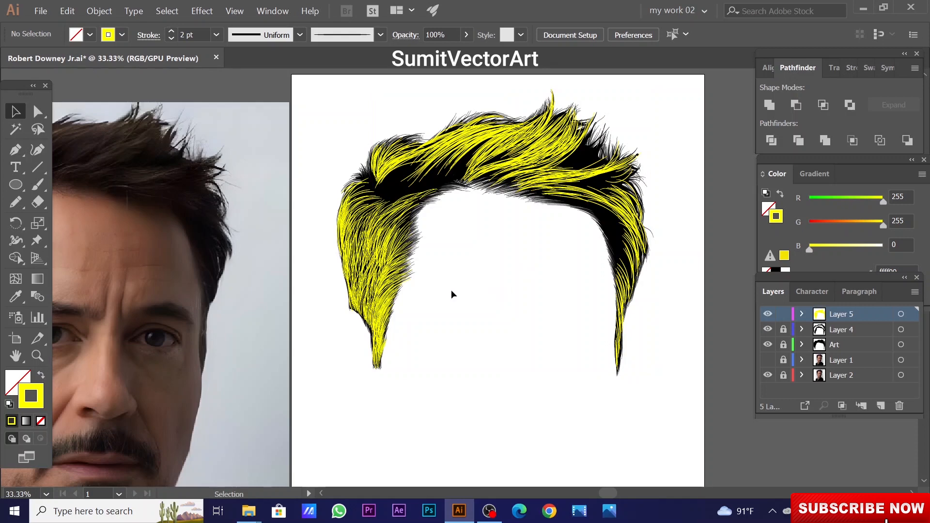
Step: Apply a linear gradient to the ear-side strand group's stroke, with black stops at both ends and white in the middle
scroll(456, 286, down, 1)
drag(460, 281, 477, 279)
click(424, 257)
click(830, 175)
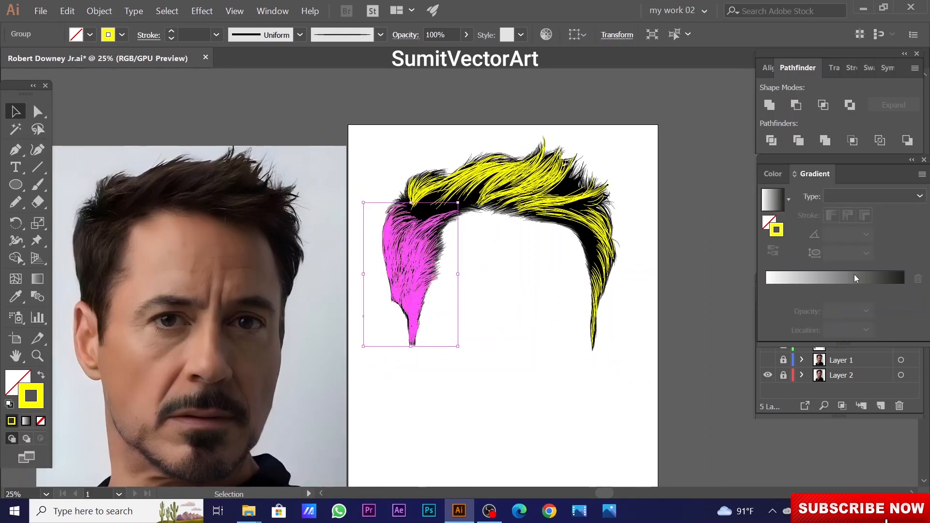
click(893, 294)
click(901, 291)
drag(866, 292, 756, 290)
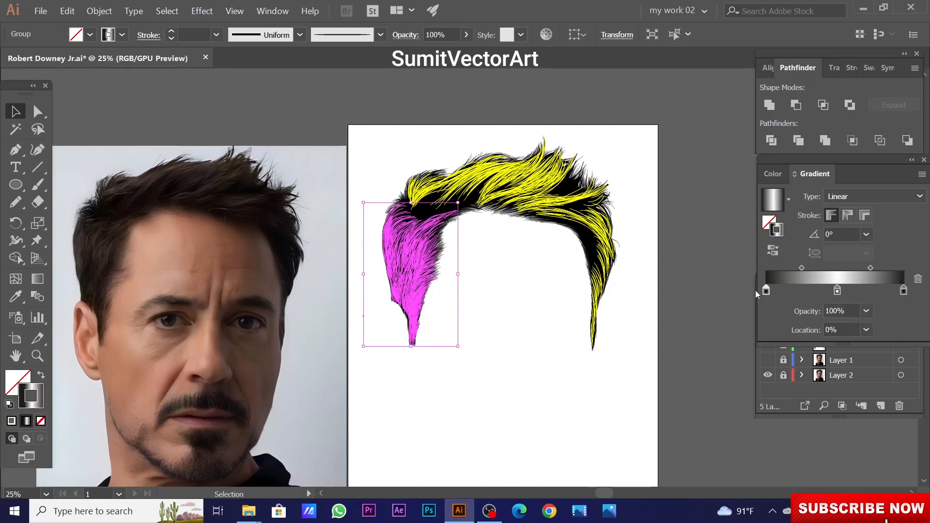
Step: Recolour the middle gradient stop of the ear-side strands to a dusty pink, RGB 211, 149, 136
double_click(838, 291)
click(901, 306)
click(838, 319)
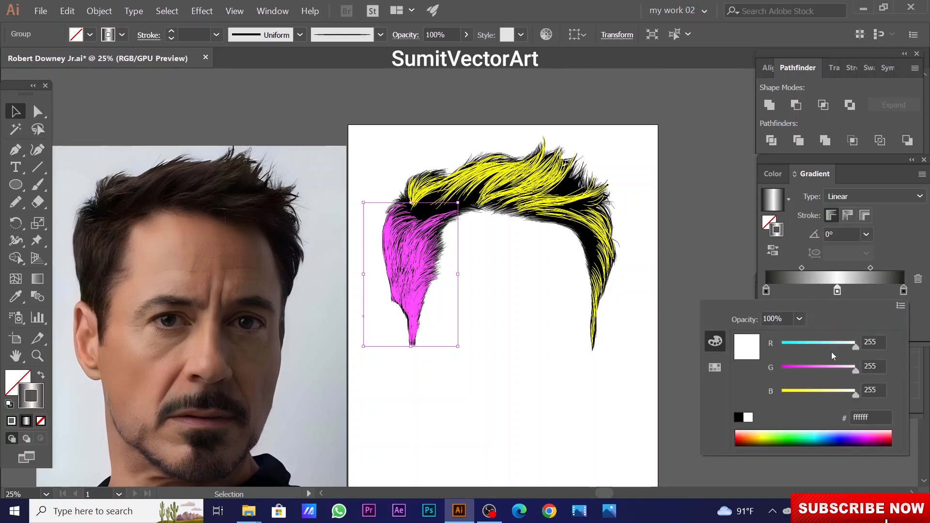
click(831, 370)
drag(855, 395, 837, 395)
mouse_move(832, 371)
mouse_down()
mouse_move(842, 347)
mouse_move(825, 394)
mouse_move(832, 372)
mouse_up()
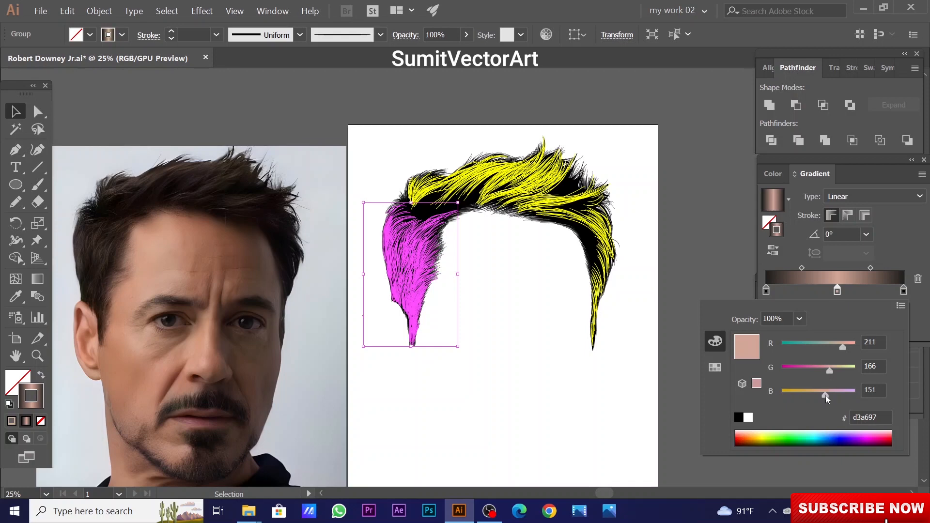
drag(833, 366, 826, 368)
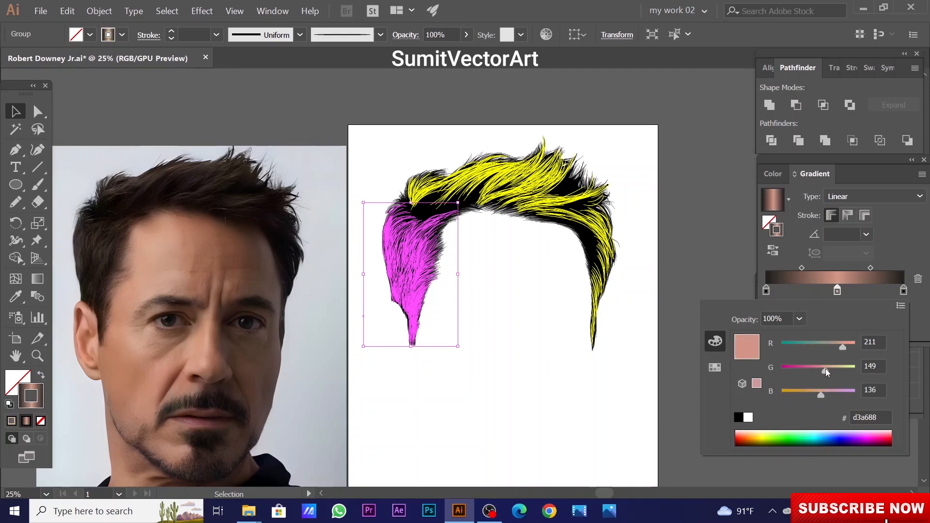
Step: Give the ear-side strand group the Basic brush with a width profile tapered at both ends, at 50% opacity
click(380, 35)
click(352, 63)
click(461, 286)
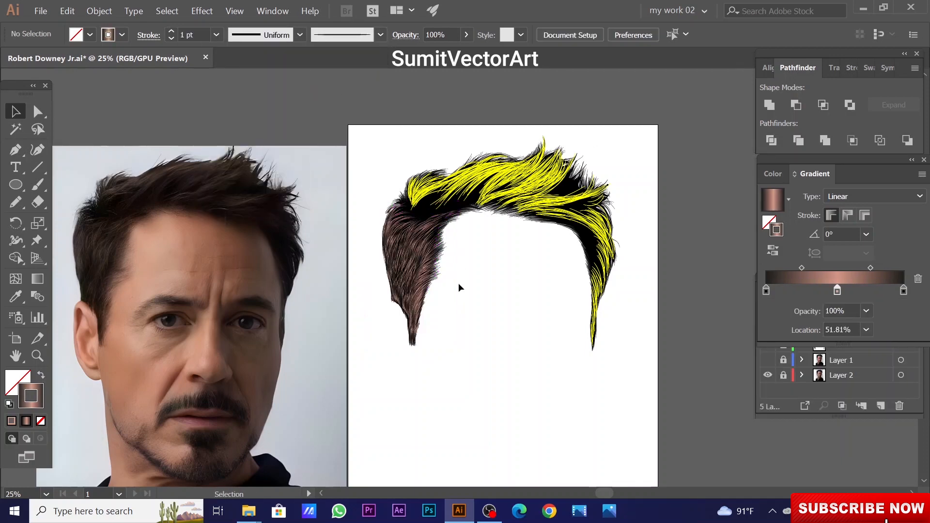
drag(445, 35, 394, 35)
text(50)
key(Return)
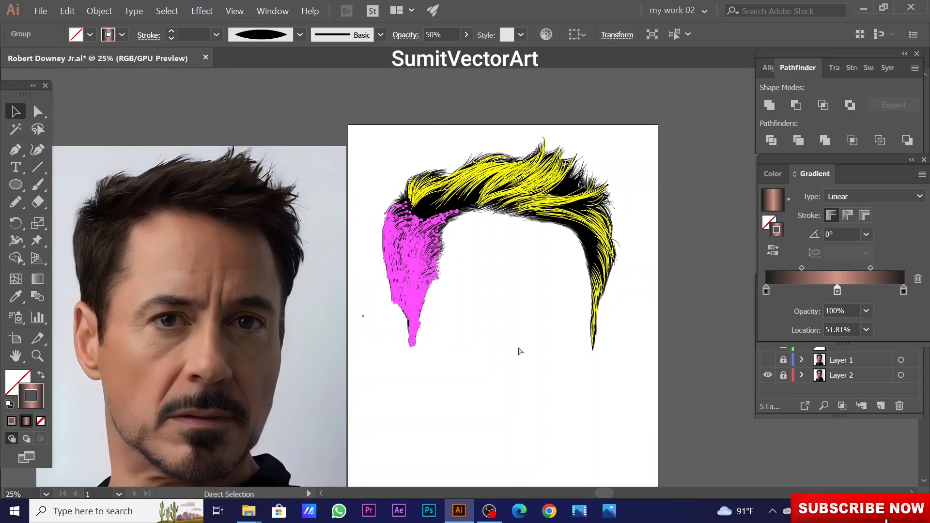
click(519, 351)
ctrl+click(499, 282)
Step: Set the stroke gradient angle of the ear-side strand group to 90°
click(374, 242)
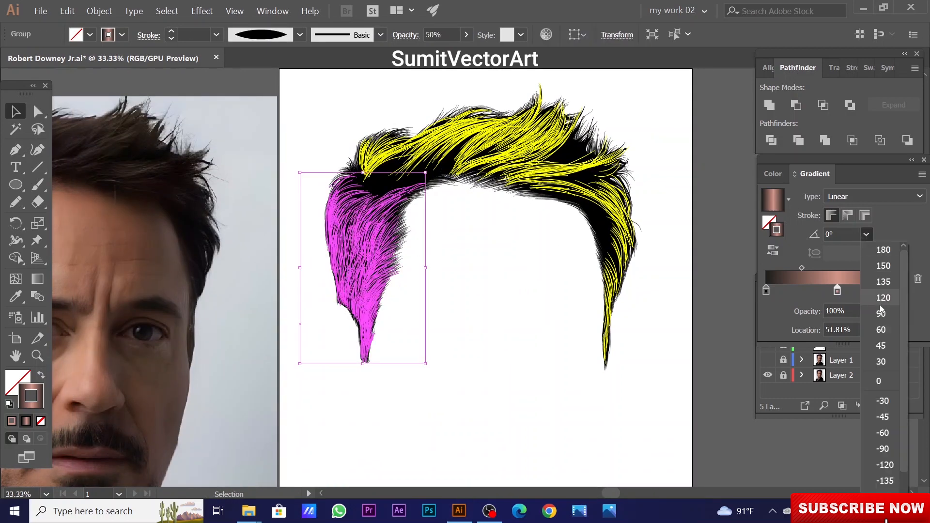
click(455, 362)
ctrl+click(478, 280)
ctrl+alt+click(486, 283)
ctrl+alt+click(485, 283)
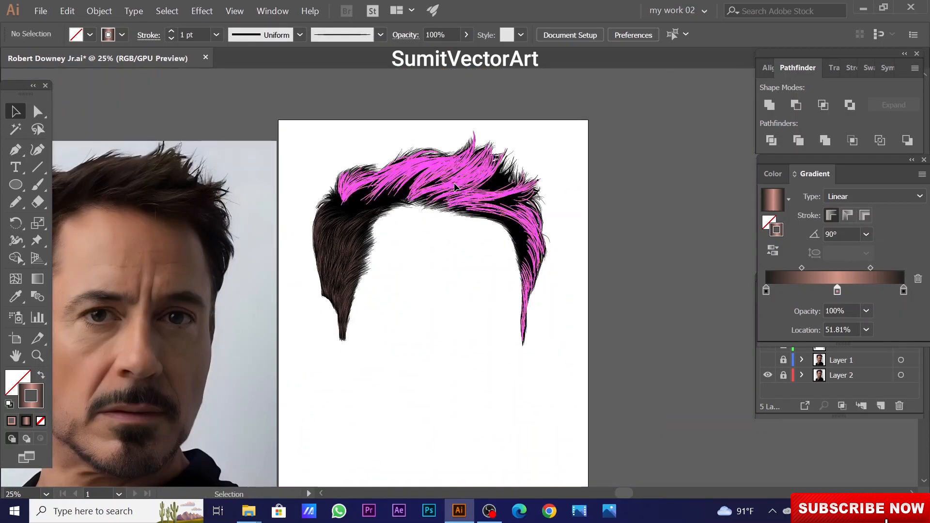
Step: Apply the brown stroke gradient, Basic brush and width profile tapered at both ends to the top and far-side strand group
click(468, 195)
click(26, 421)
click(380, 35)
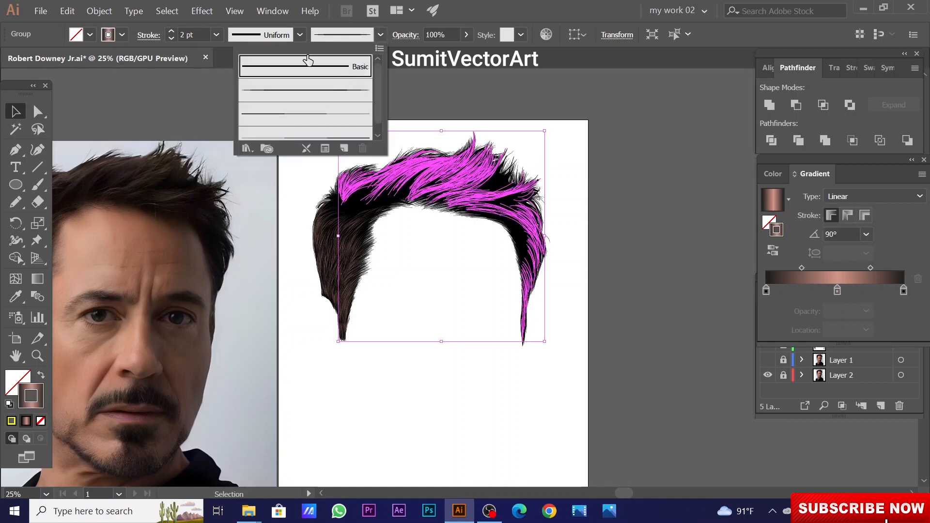
click(308, 64)
click(300, 35)
click(281, 80)
click(439, 296)
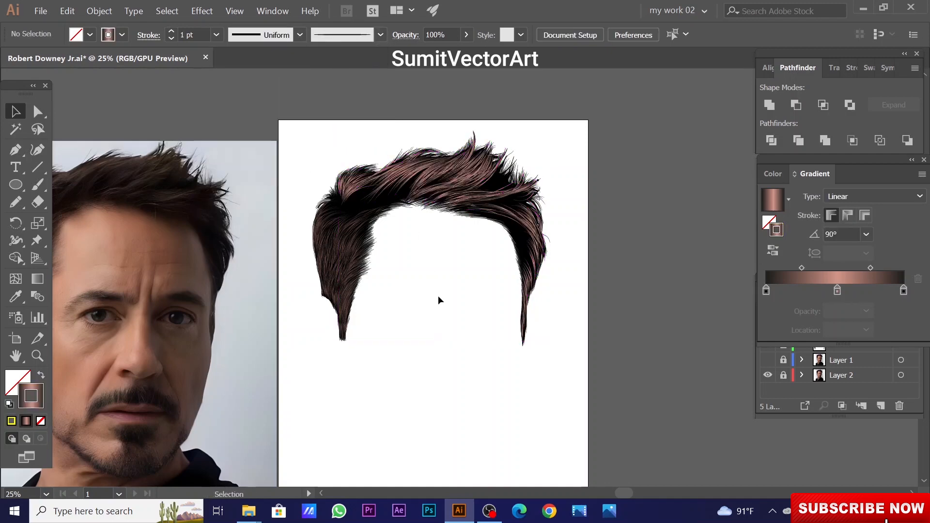
Step: Set the top and far-side strand group's opacity to 55% and its gradient angle to 90°
click(460, 173)
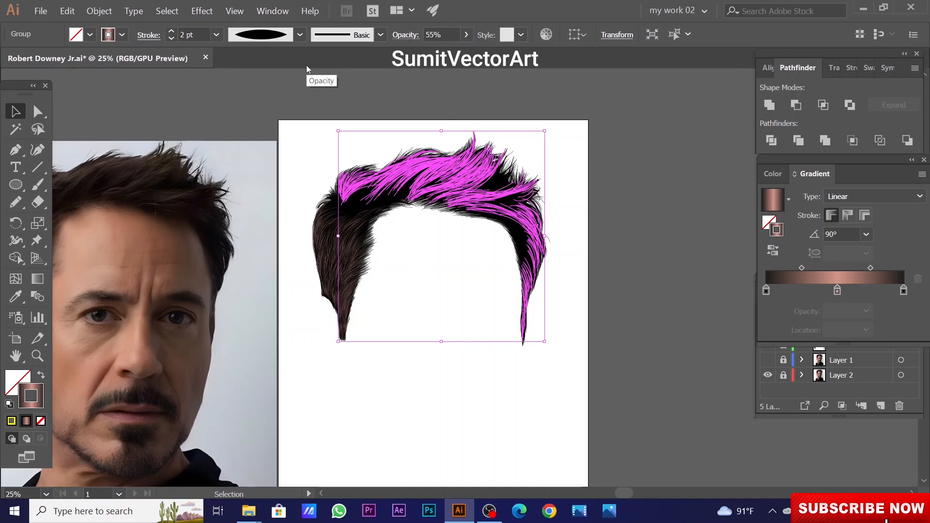
click(600, 284)
click(468, 176)
click(866, 235)
click(879, 314)
click(677, 309)
ctrl+click(473, 273)
ctrl+click(473, 273)
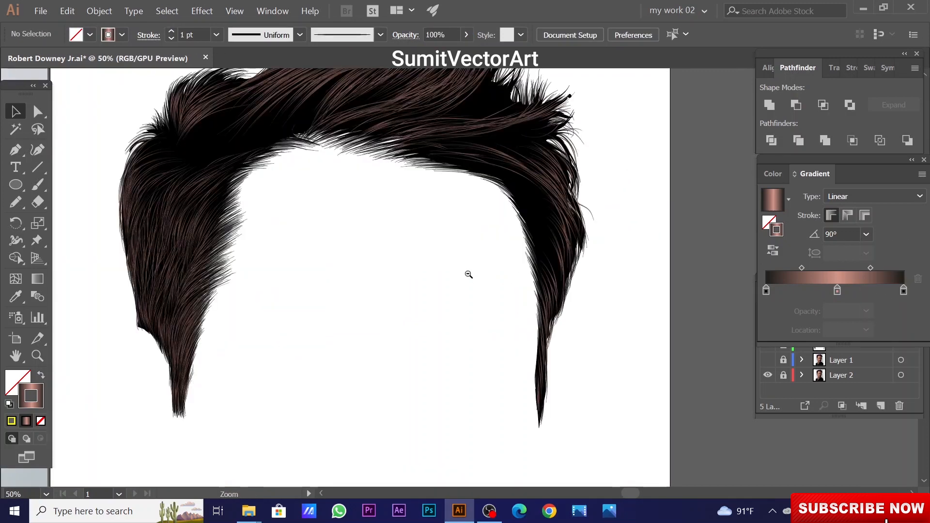
ctrl+alt+click(468, 275)
ctrl+alt+click(469, 274)
ctrl+alt+click(469, 274)
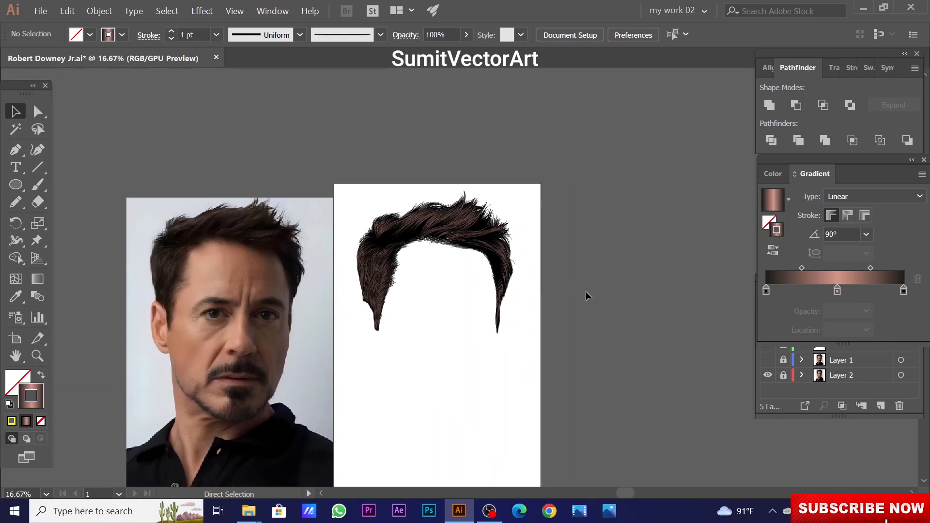
Step: Set the stroke gradient angle of the top and far-side strand group to 60°
click(463, 227)
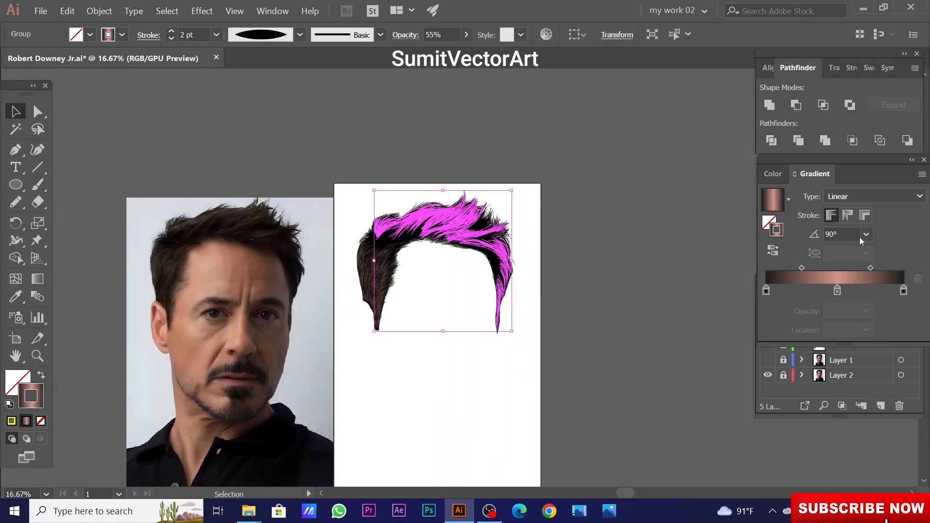
click(867, 234)
click(879, 327)
click(568, 301)
ctrl+click(450, 250)
ctrl+click(451, 250)
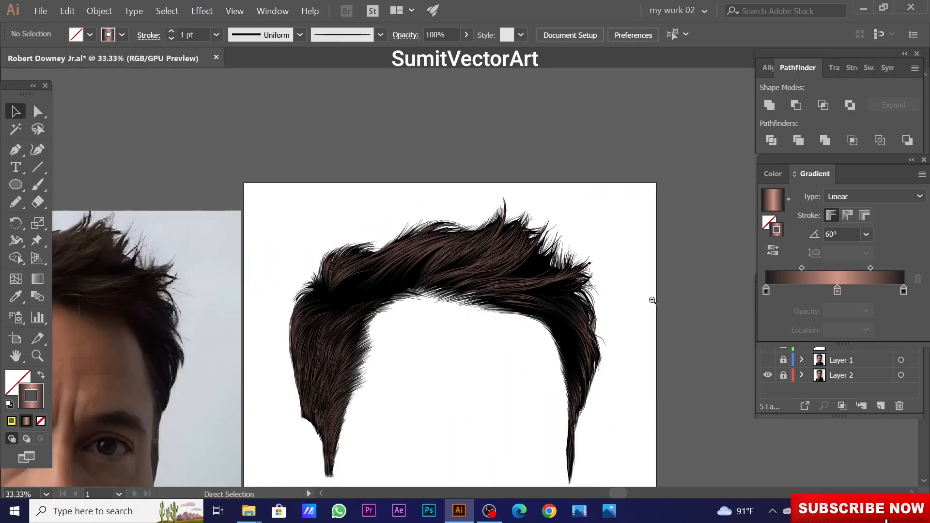
ctrl+alt+click(653, 300)
click(470, 227)
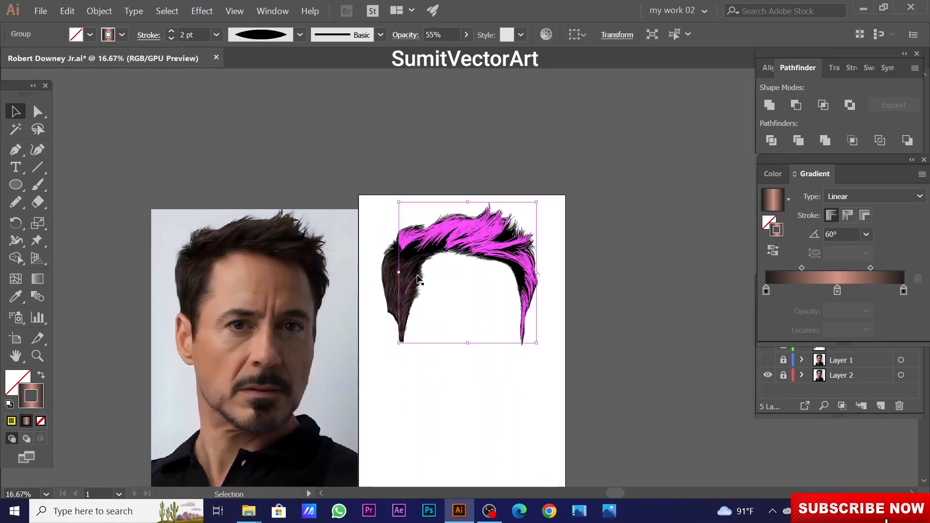
Step: Deselect the strands, add a new layer above Layer 5, and show Layer 1's photo while hiding Layer 5, Layer 4 and Art
click(537, 360)
drag(519, 386, 532, 361)
ctrl+click(486, 339)
mouse_move(485, 339)
mouse_down()
mouse_move(475, 315)
mouse_move(484, 336)
mouse_up()
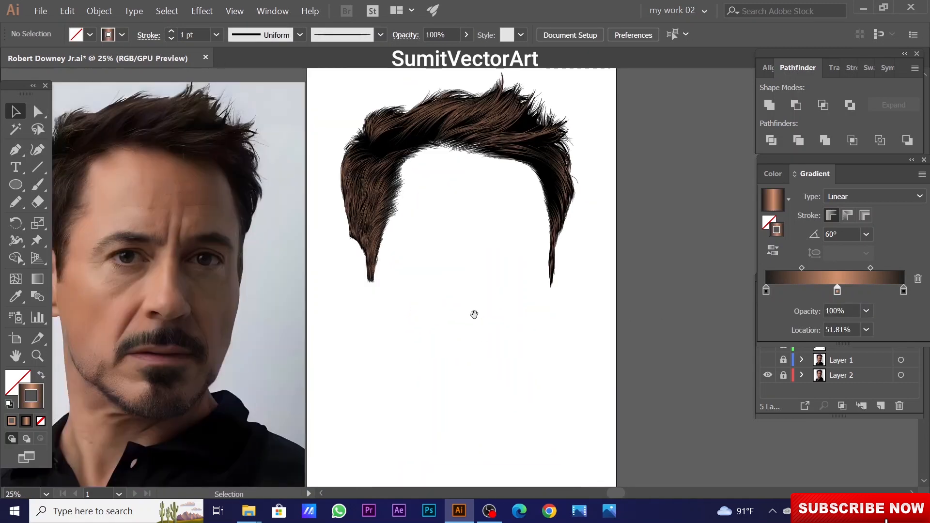
click(806, 389)
click(881, 406)
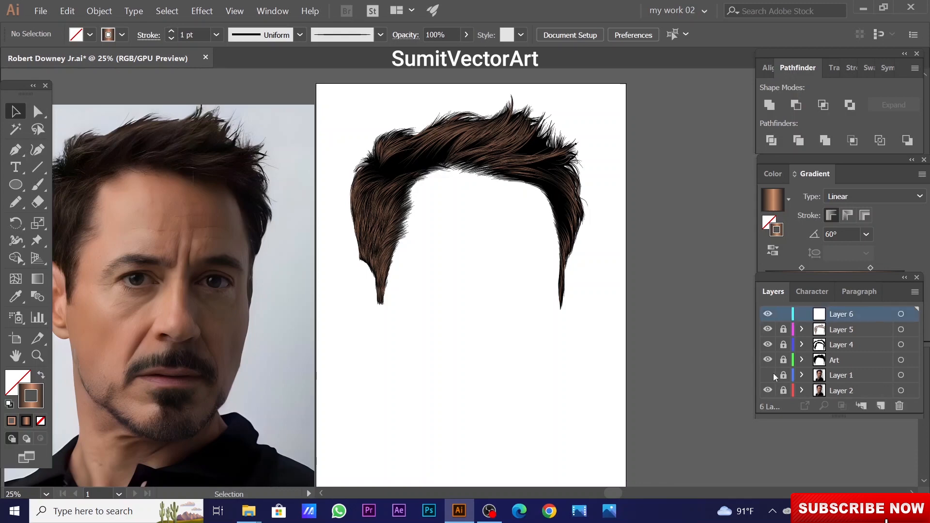
click(768, 376)
drag(768, 329, 768, 361)
Step: Paint highlight strands with the Paintbrush in a solid light brown stroke (RGB 211, 145, 109) along the top and ear-side hair of the photo
ctrl+click(473, 226)
ctrl+click(473, 226)
drag(472, 227, 467, 272)
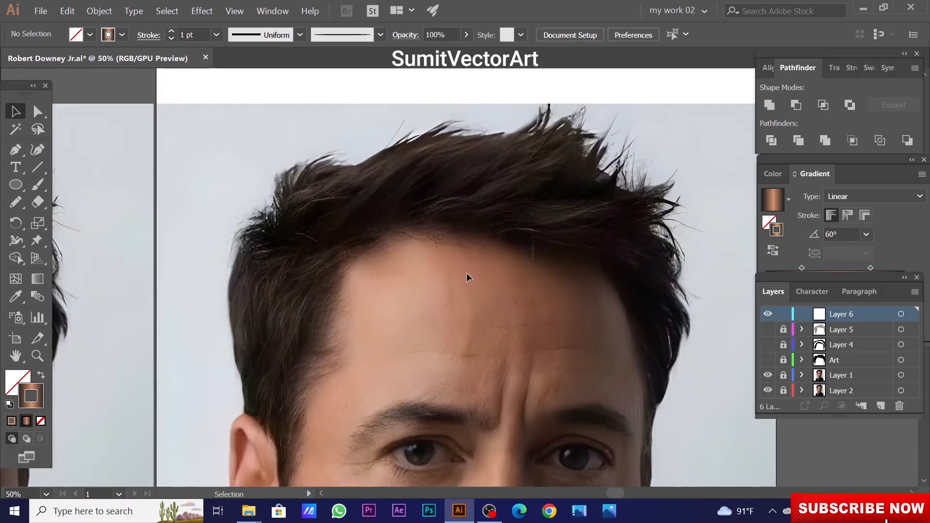
drag(520, 333, 534, 371)
key(b)
key(comma)
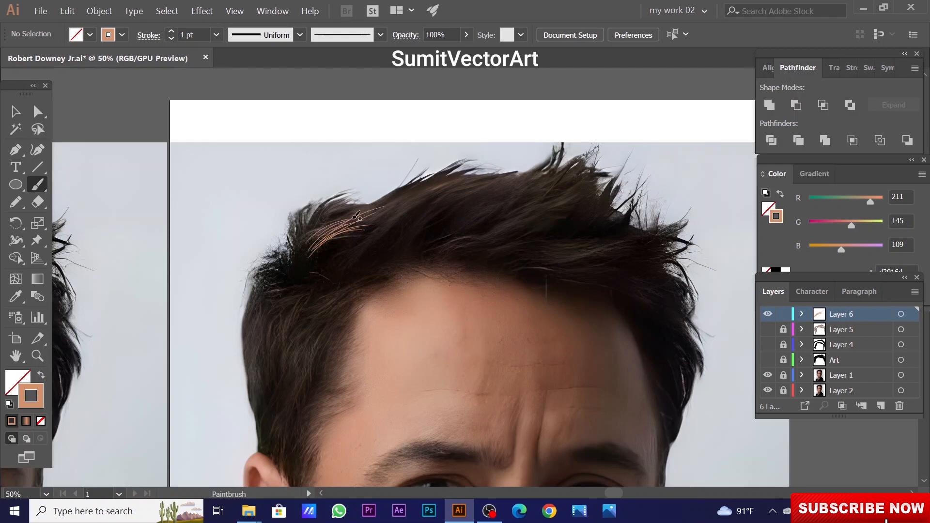
drag(427, 193, 394, 210)
mouse_move(331, 266)
mouse_down()
mouse_move(410, 209)
mouse_move(344, 252)
mouse_up()
mouse_move(453, 189)
mouse_down()
mouse_move(332, 266)
mouse_move(340, 258)
mouse_up()
drag(464, 229, 405, 258)
mouse_move(424, 223)
mouse_down()
mouse_move(330, 272)
mouse_move(343, 256)
mouse_up()
drag(438, 229, 381, 247)
mouse_move(381, 246)
mouse_down()
mouse_move(344, 254)
mouse_move(332, 280)
mouse_up()
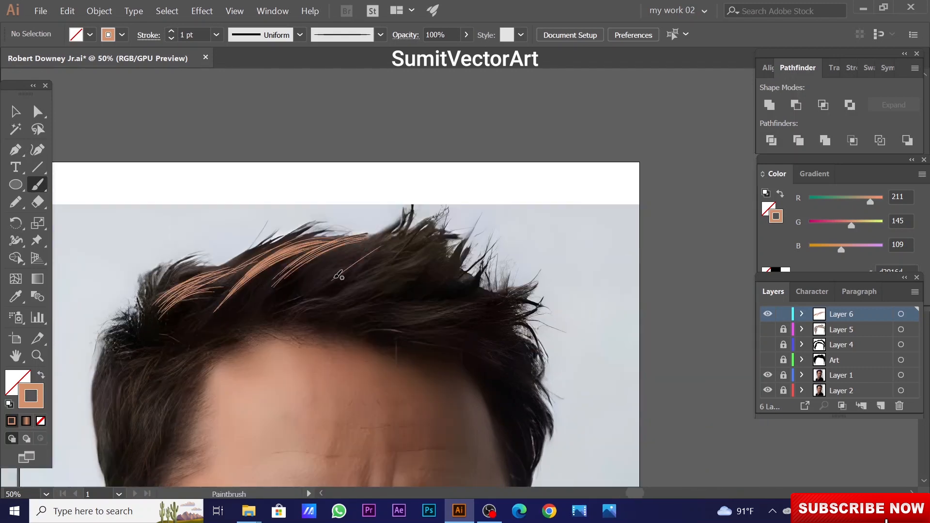
drag(405, 218, 333, 280)
drag(360, 295, 376, 268)
drag(454, 212, 368, 273)
mouse_move(450, 216)
mouse_down()
mouse_move(323, 283)
mouse_move(338, 279)
mouse_up()
drag(435, 202, 342, 274)
drag(449, 275, 387, 254)
mouse_move(445, 249)
mouse_down()
mouse_move(336, 274)
mouse_move(341, 281)
mouse_up()
drag(470, 262, 315, 278)
drag(444, 249, 342, 277)
mouse_move(476, 241)
mouse_down()
mouse_move(334, 282)
mouse_move(369, 266)
mouse_up()
drag(447, 302, 346, 267)
drag(355, 232, 462, 244)
mouse_move(453, 196)
mouse_down()
mouse_move(385, 238)
mouse_move(368, 237)
mouse_up()
drag(471, 167, 458, 205)
drag(328, 245, 420, 209)
mouse_move(363, 212)
mouse_down()
mouse_move(332, 219)
mouse_move(282, 261)
mouse_up()
drag(324, 311, 382, 230)
drag(357, 254, 338, 298)
drag(350, 257, 345, 314)
drag(326, 229, 316, 278)
mouse_move(484, 218)
mouse_down()
mouse_move(322, 221)
mouse_move(348, 306)
mouse_up()
drag(570, 235, 391, 266)
drag(427, 183, 471, 200)
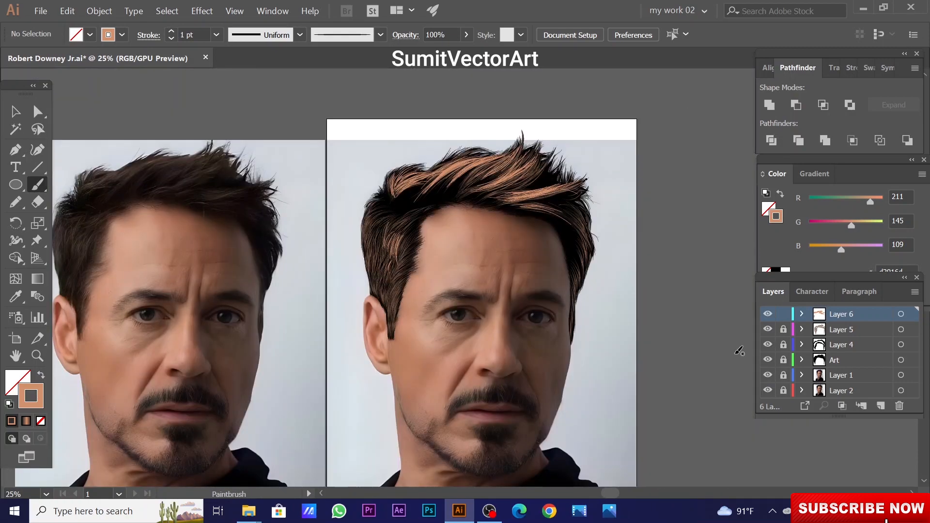
Step: Hide Layer 1's photo and sample the existing brown stroke gradient onto all the new highlight strands
click(769, 375)
drag(498, 295, 490, 323)
key(ctrl+a)
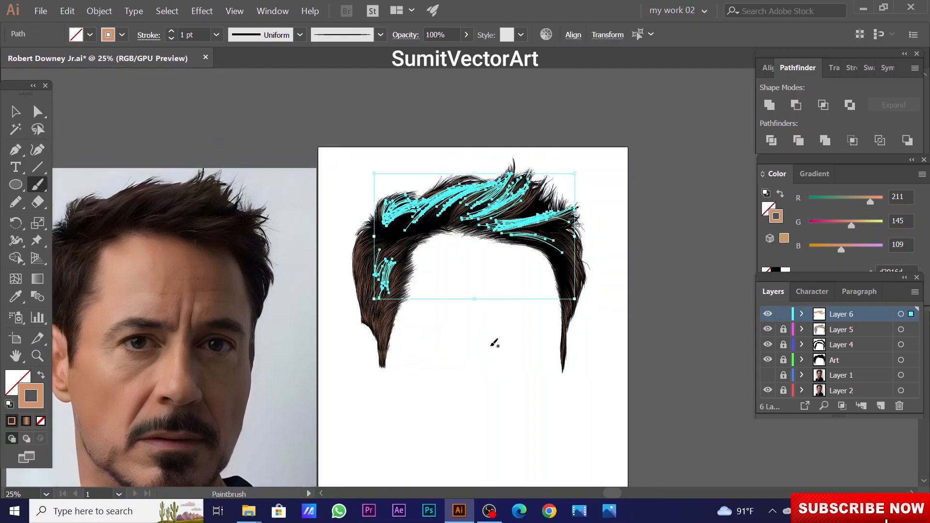
key(i)
click(393, 319)
click(819, 176)
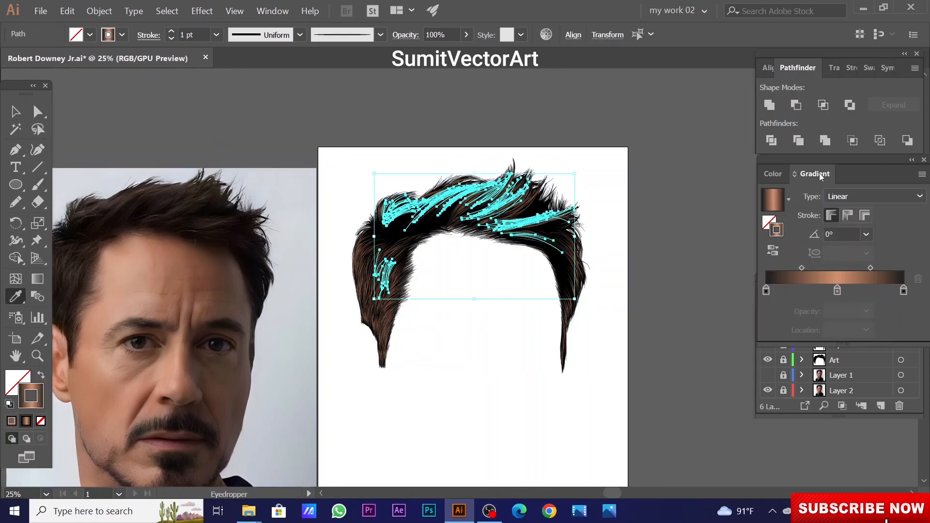
Step: Lighten the middle color stop of the highlight strands' stroke gradient to a paler peach brown
click(838, 292)
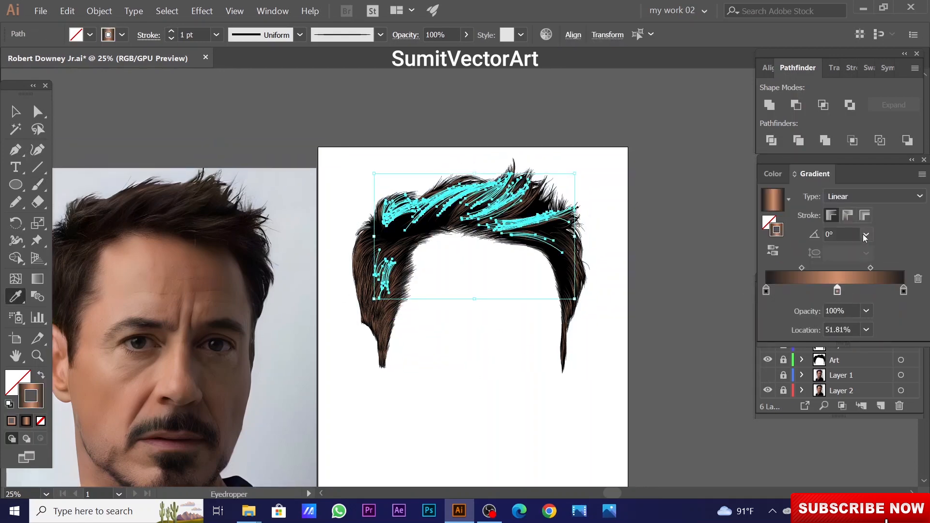
double_click(838, 292)
mouse_move(822, 372)
mouse_down()
mouse_move(824, 395)
mouse_move(832, 370)
mouse_up()
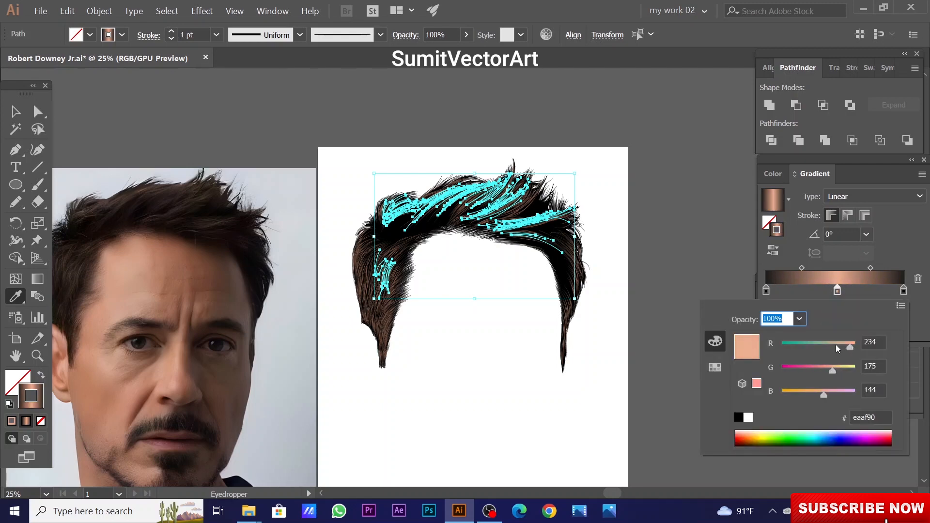
click(496, 386)
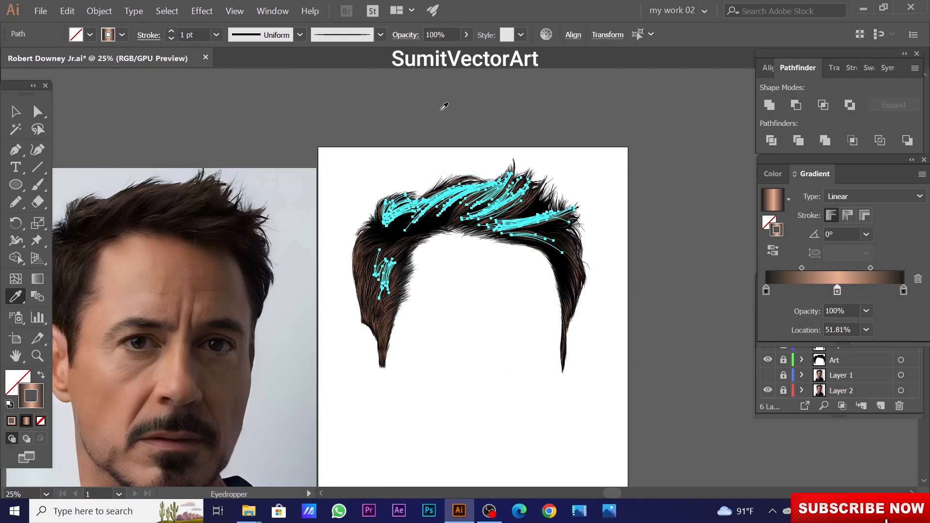
Step: Give the highlight strands the Basic brush and the width profile tapered at both ends
click(381, 34)
click(350, 65)
click(302, 35)
click(283, 84)
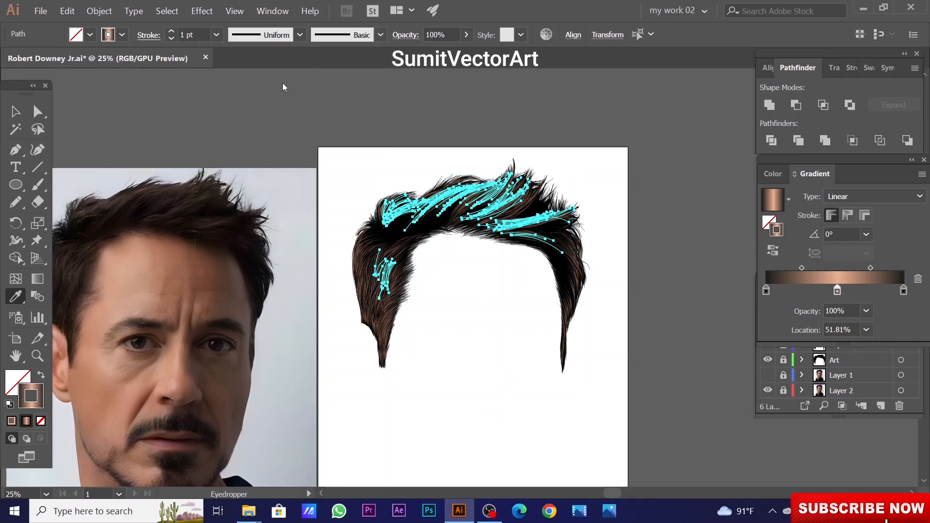
Step: Set the highlight strands' opacity to 60% and deselect them
click(450, 35)
key(Return)
ctrl+click(585, 399)
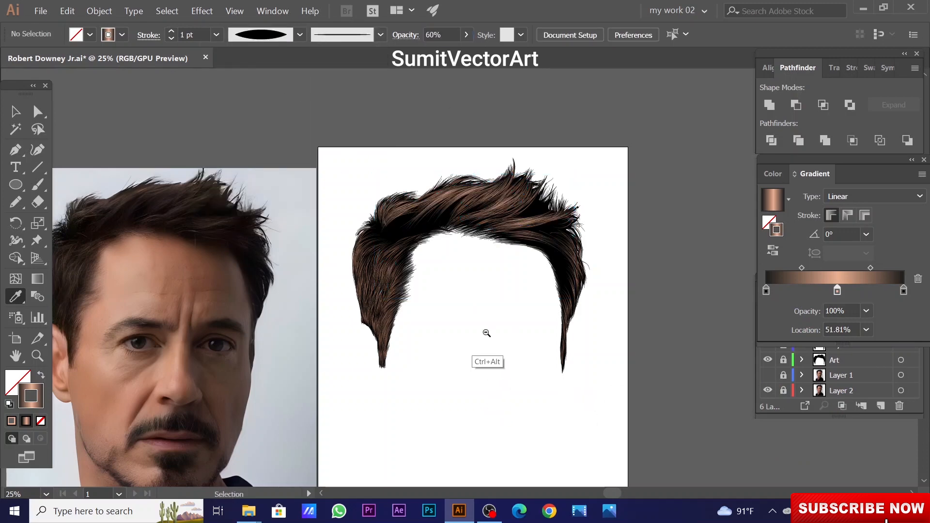
Step: Lock the highlight strands and their layer, Layer 6
ctrl+alt+click(464, 311)
ctrl+alt+click(472, 330)
drag(471, 333, 479, 353)
ctrl+click(457, 291)
drag(467, 299, 486, 363)
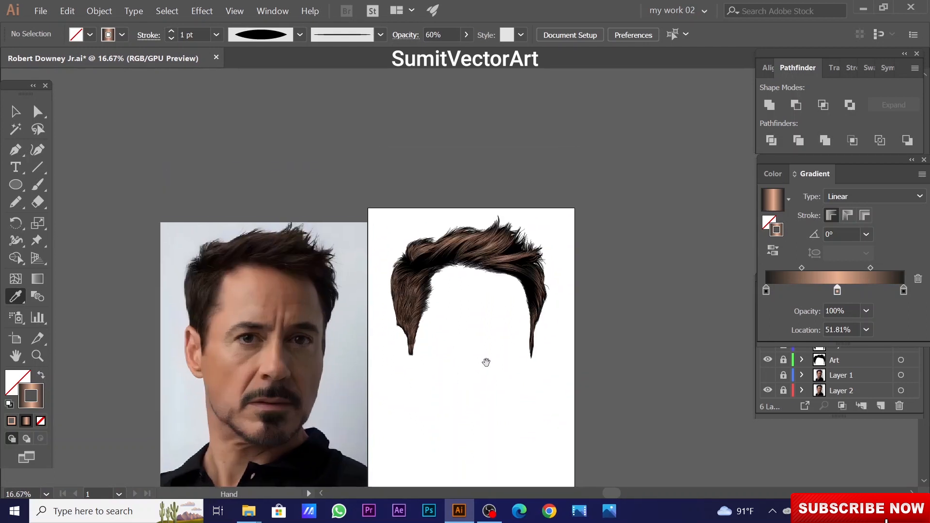
ctrl+click(484, 386)
key(ctrl+a)
key(ctrl+2)
click(835, 362)
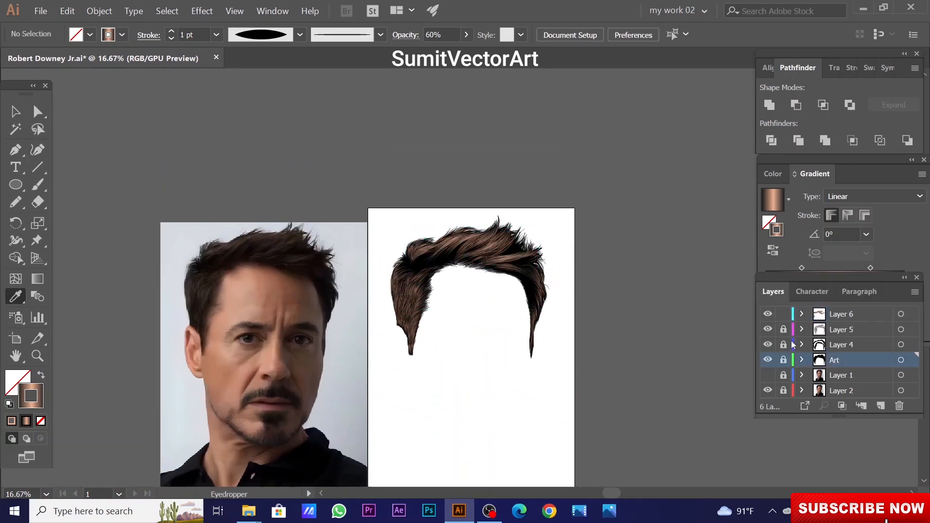
click(784, 315)
click(835, 316)
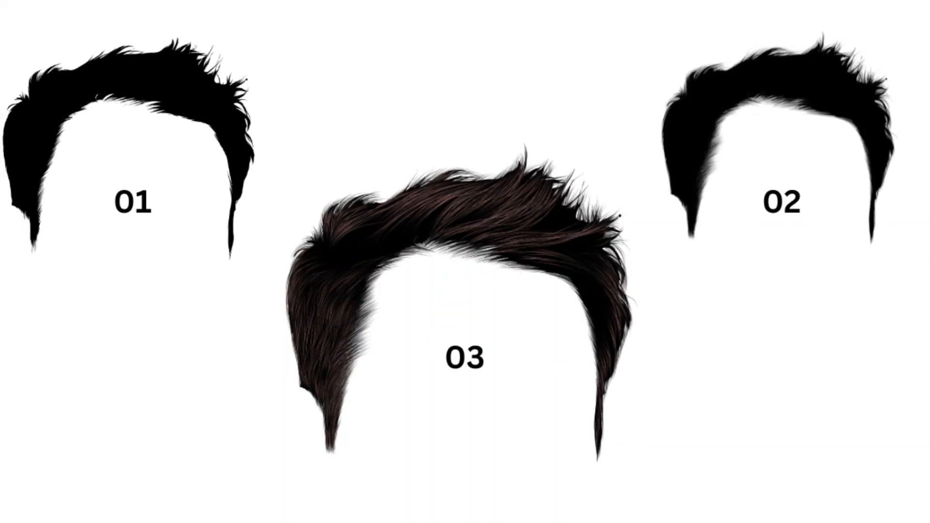